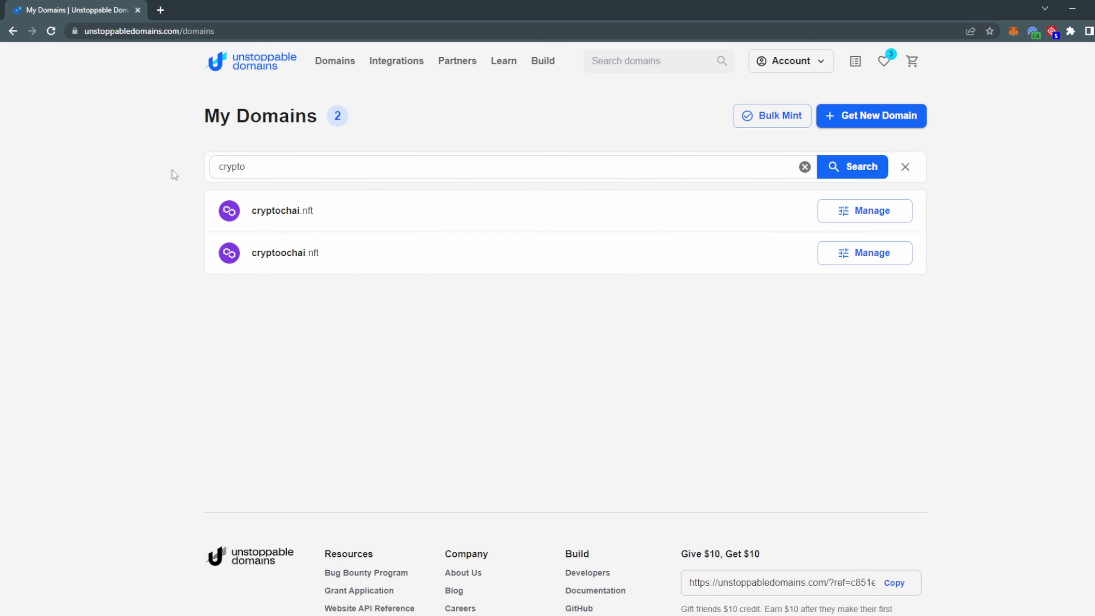
Open the website options in the management page of the cryptoochai.nft domain.
click(262, 164)
key(ctrl+a)
click(353, 301)
click(868, 262)
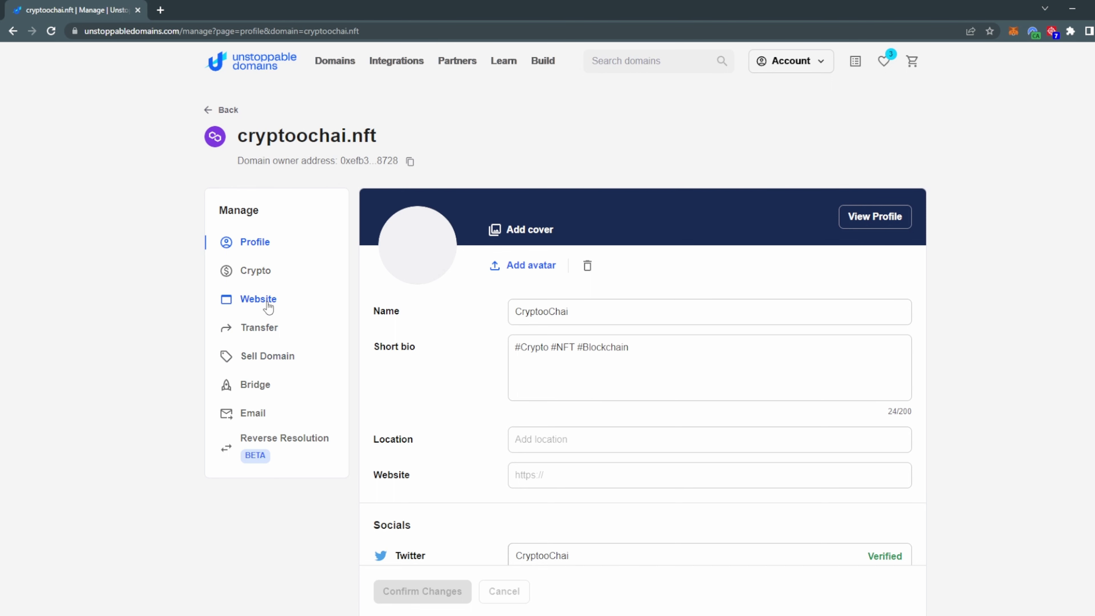
click(259, 299)
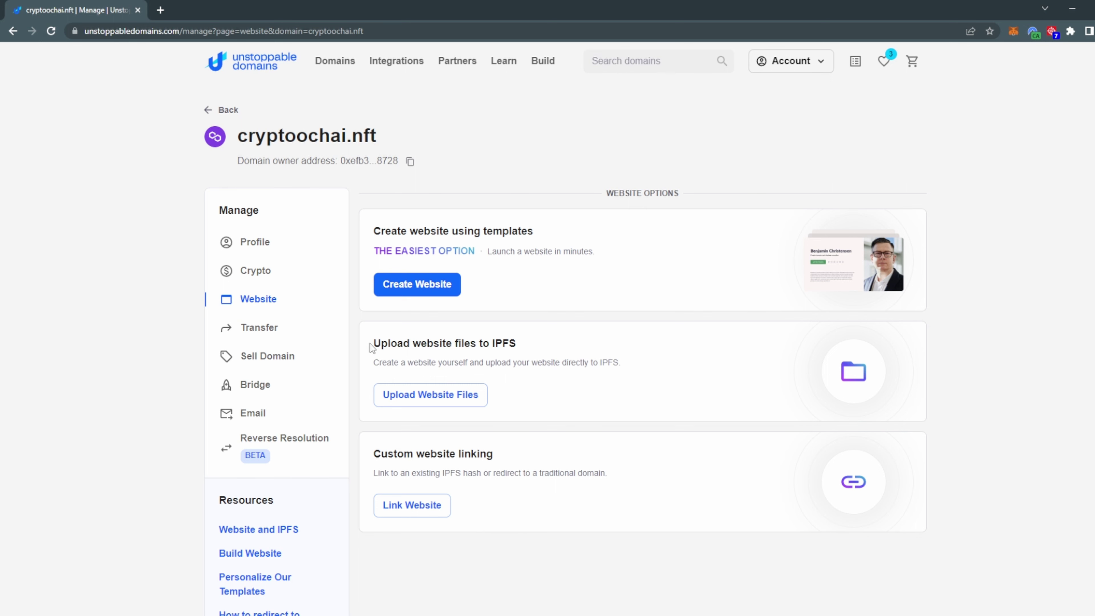
Start creating a website from templates with the Coming Soon page type.
drag(374, 343, 522, 348)
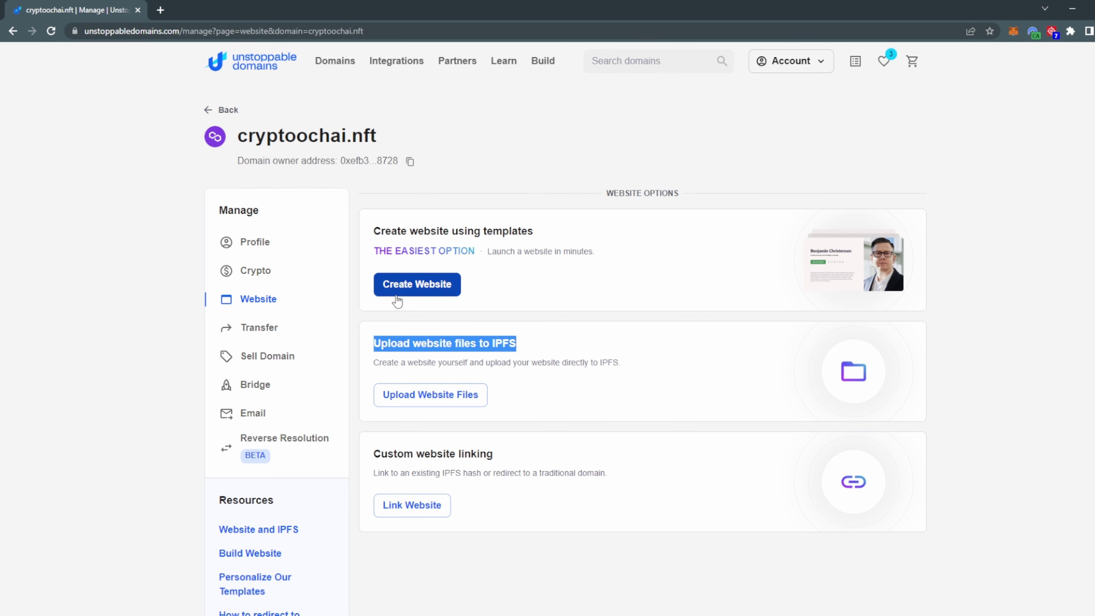
click(434, 294)
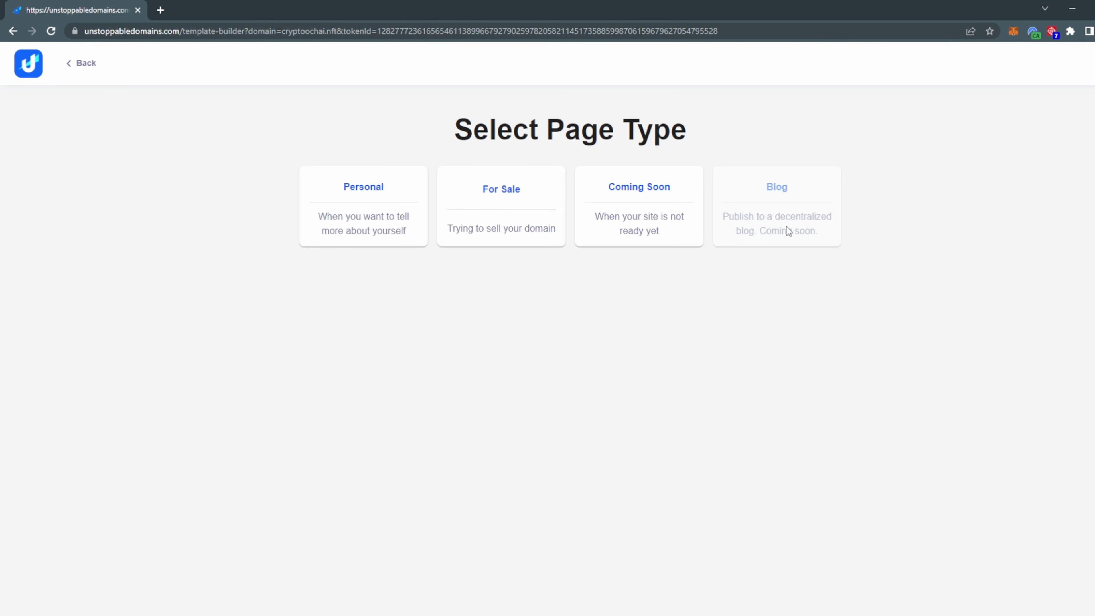
click(622, 235)
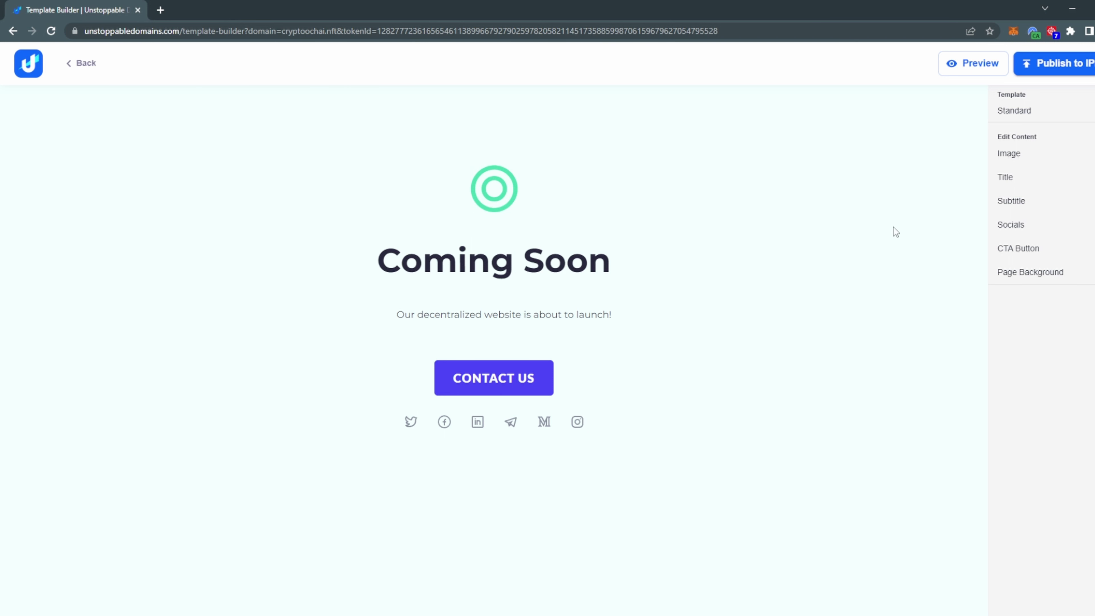
Upload the logo image file 1 from the Desktop as the page image and save it.
click(1073, 156)
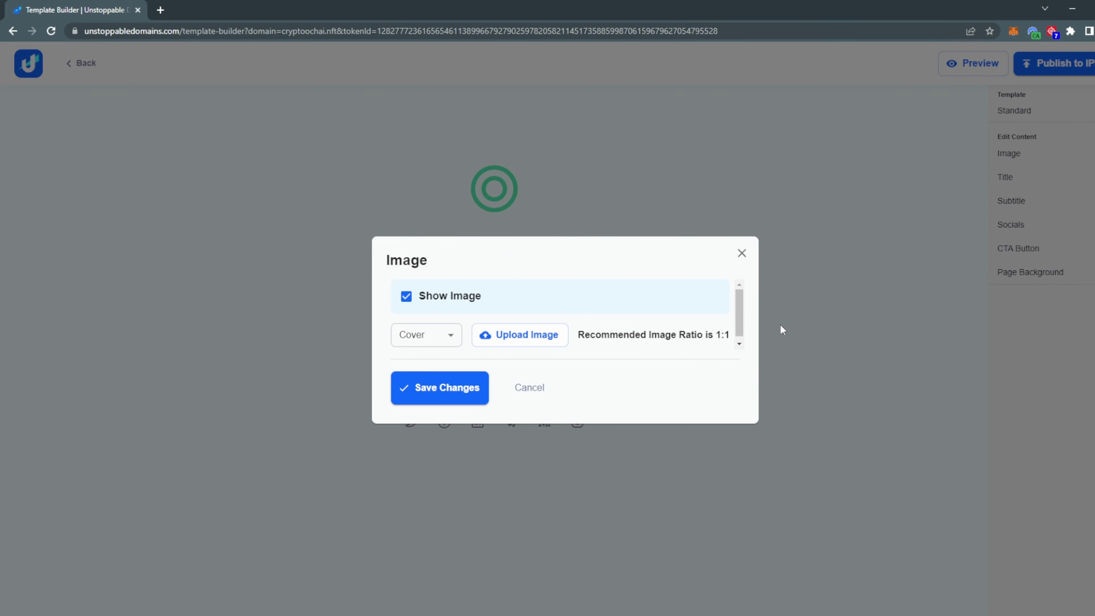
click(525, 337)
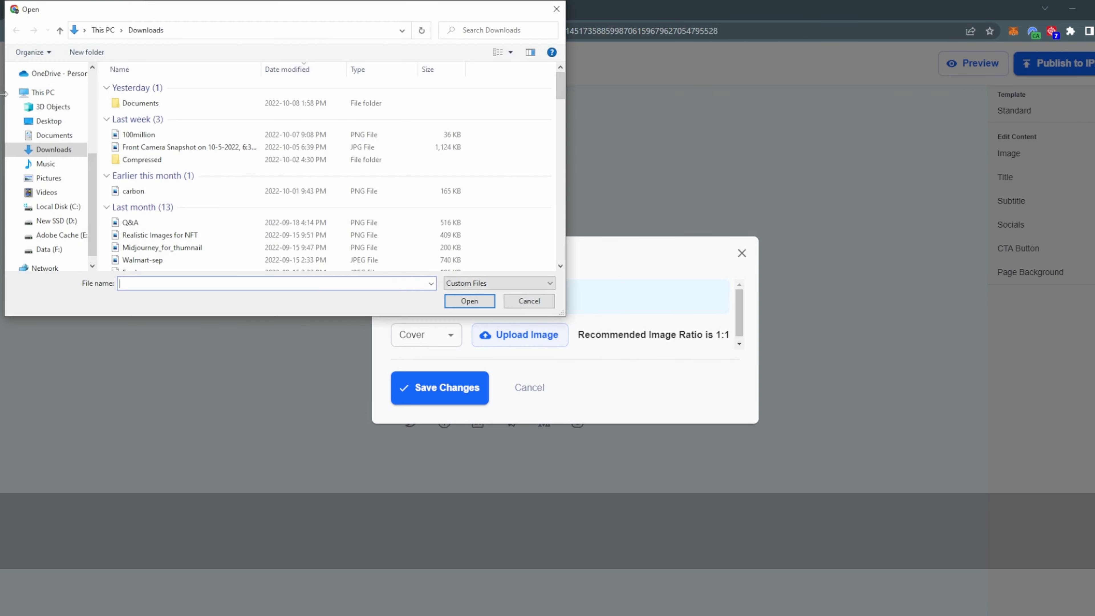
click(49, 121)
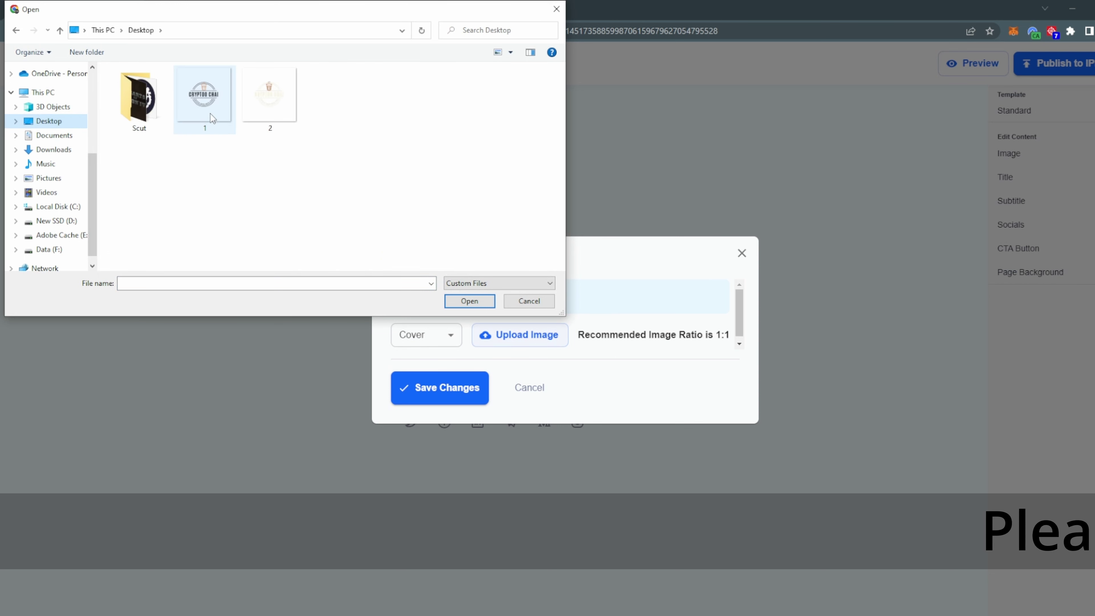
click(220, 126)
click(468, 301)
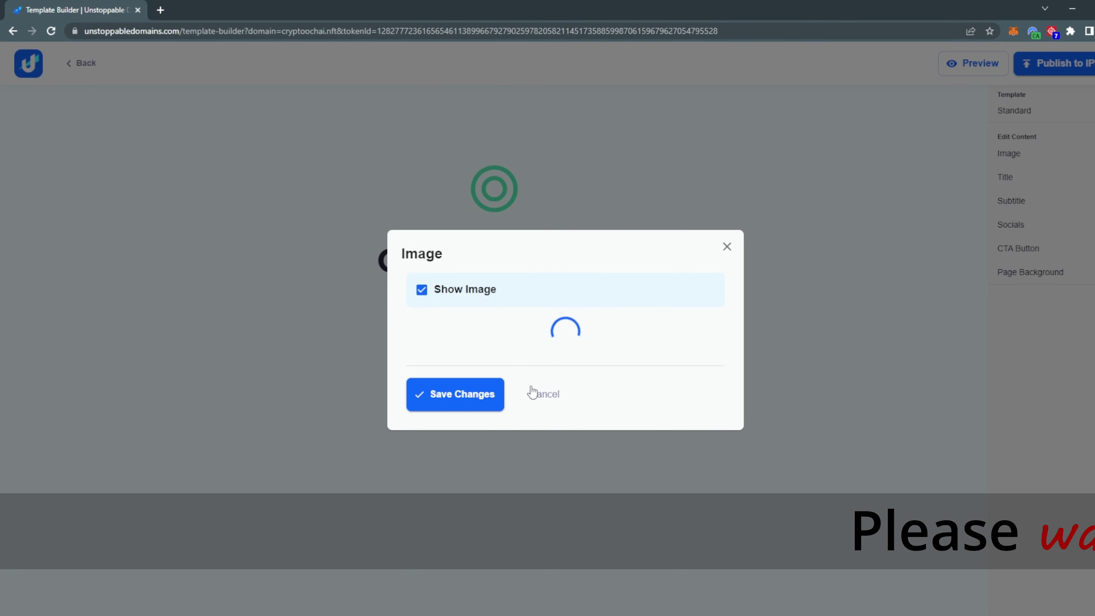
click(493, 397)
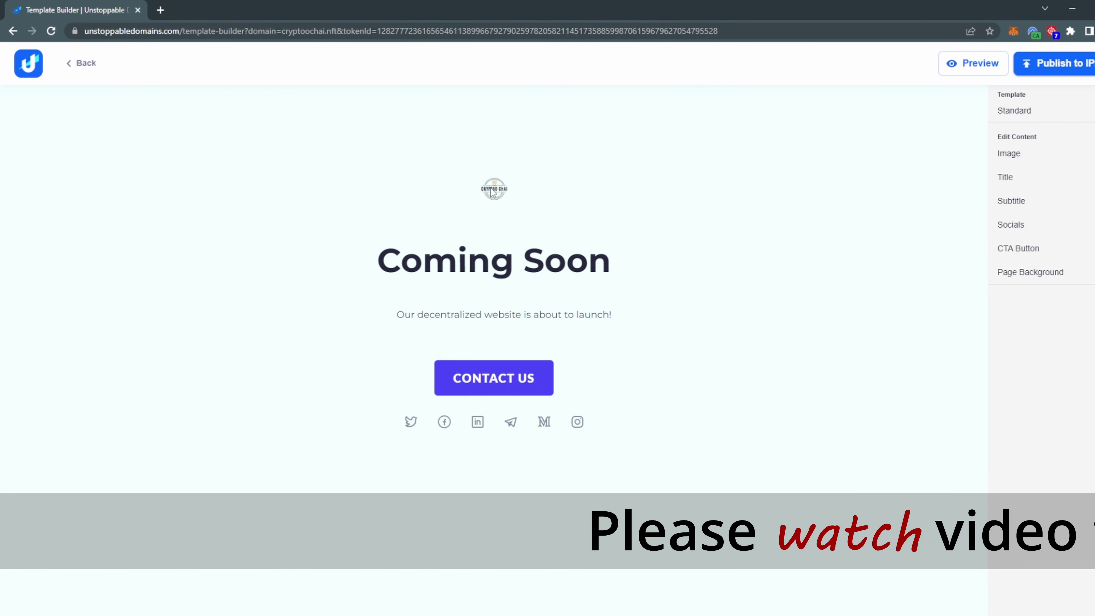
Change the page title to "Coming Soon | Keep Checking | CryptooChai" and save it.
click(1054, 183)
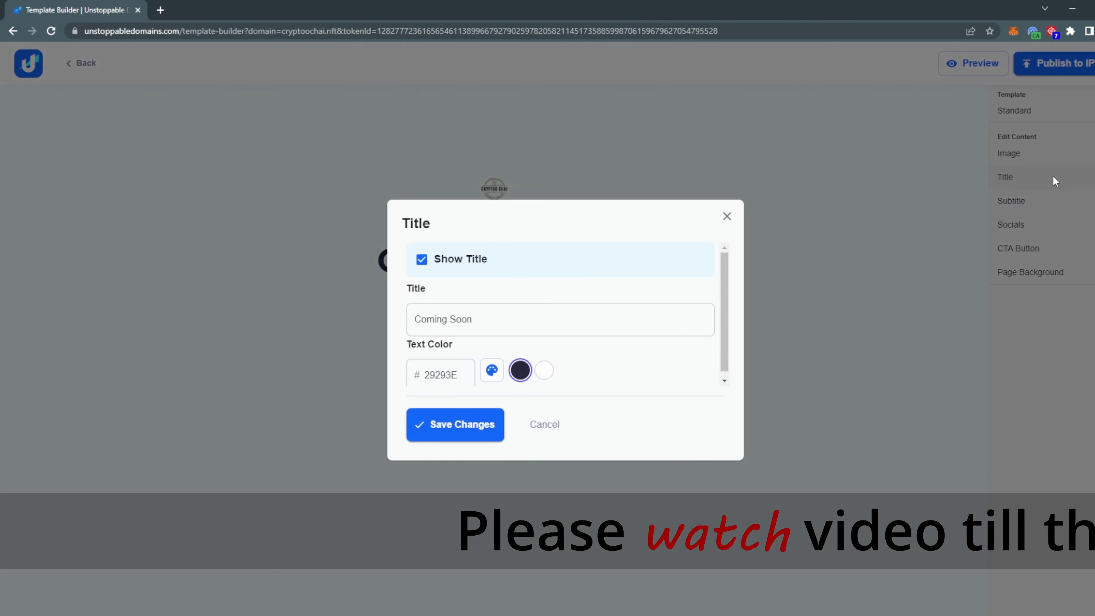
click(504, 318)
text(|)
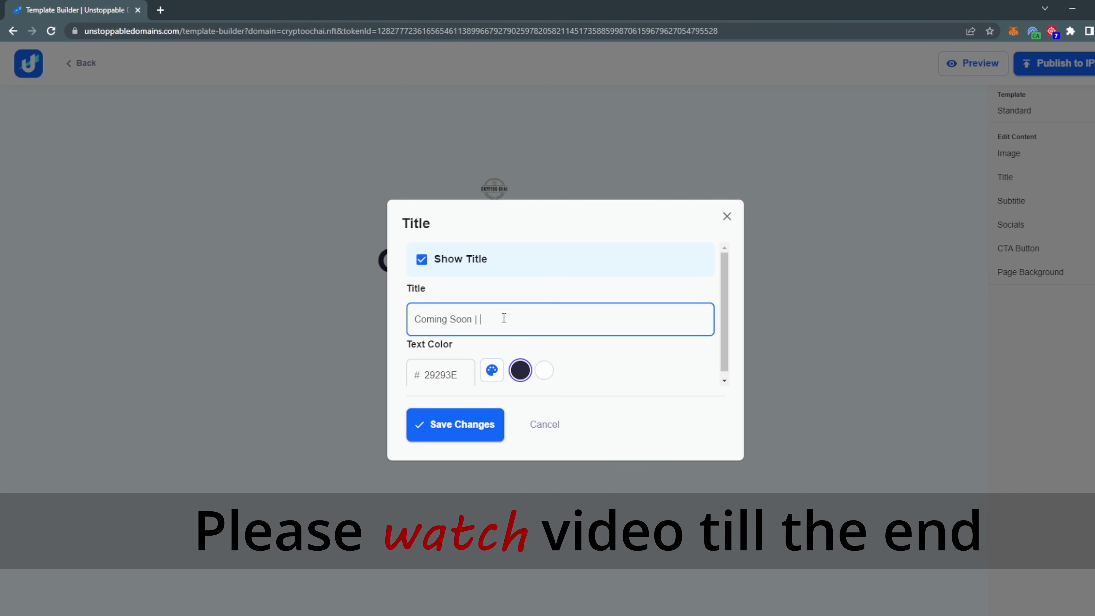
text( Keep Checking)
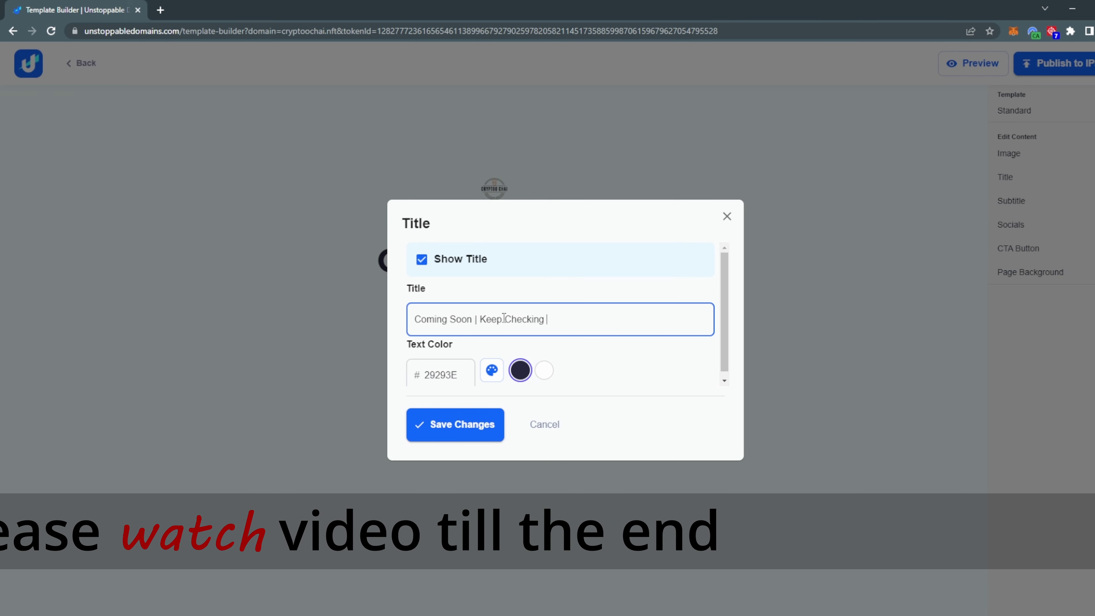
text( | Cry)
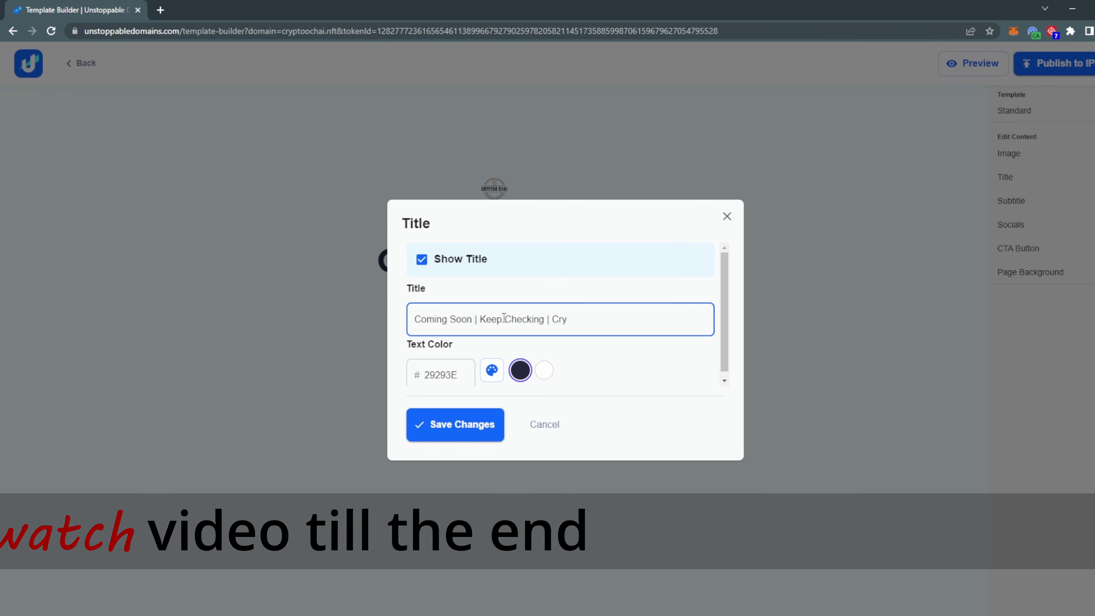
text(ptooChai)
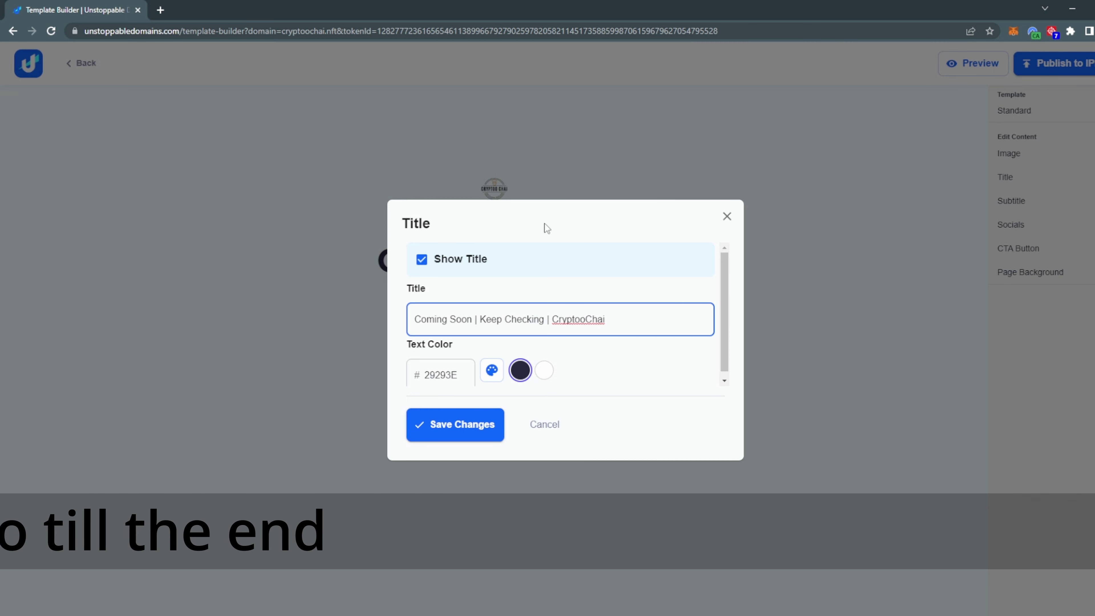
scroll(531, 365, down, 1)
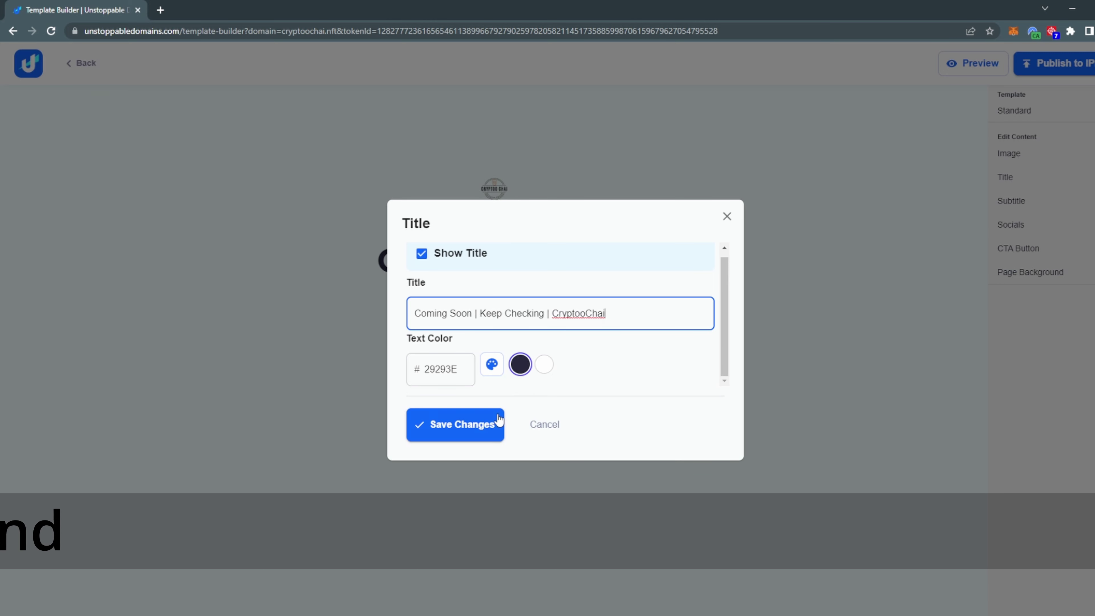
click(475, 427)
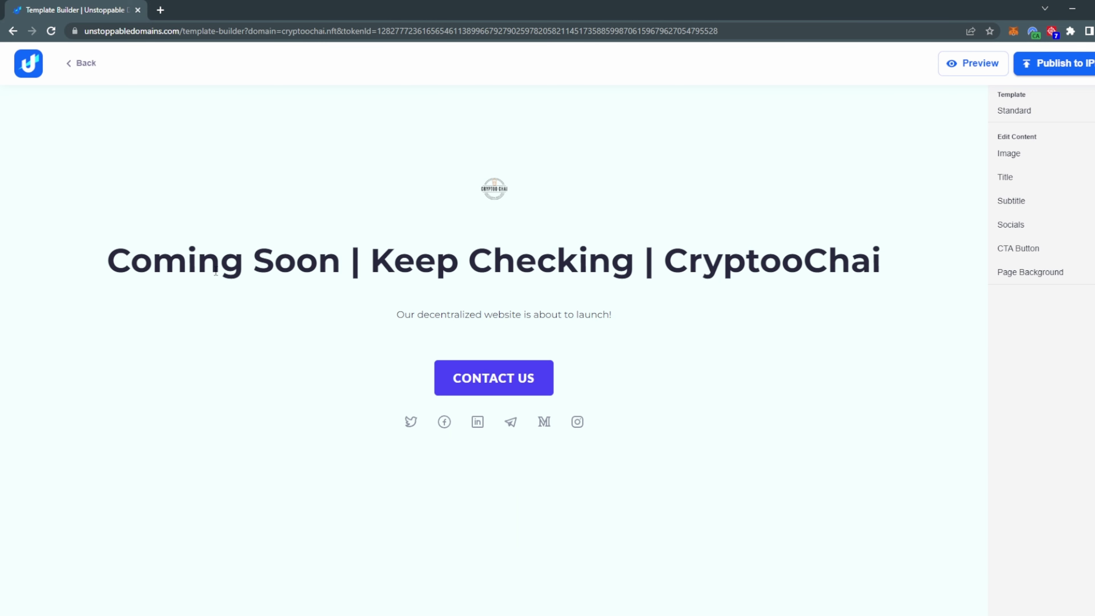
Shorten the page title to "Coming Soon | CryptooChai" and save it.
click(1033, 179)
drag(546, 312, 471, 311)
key(BackSpace)
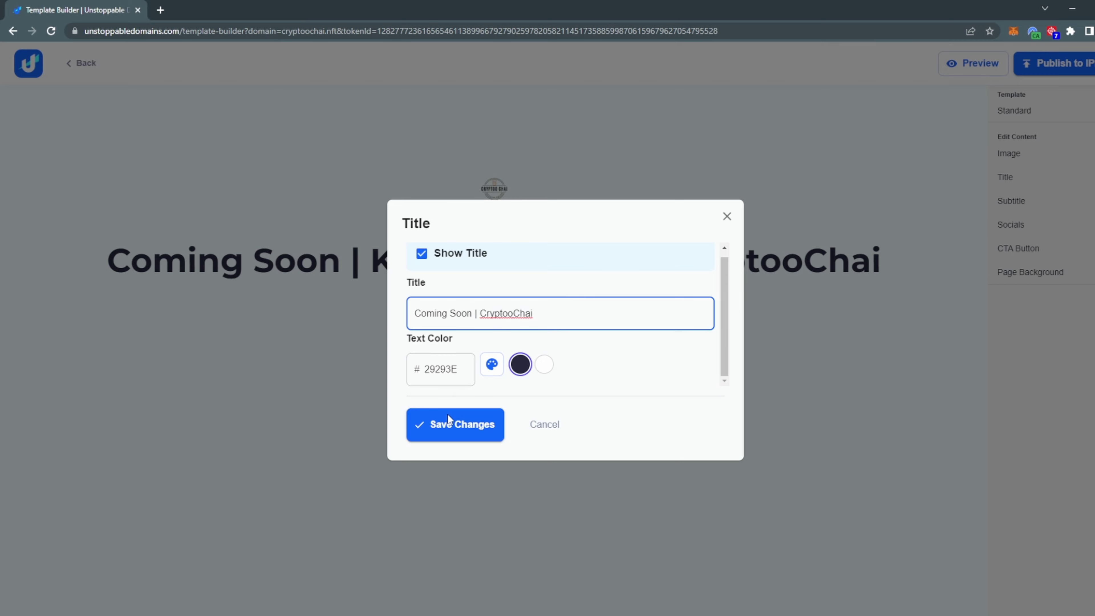
click(448, 424)
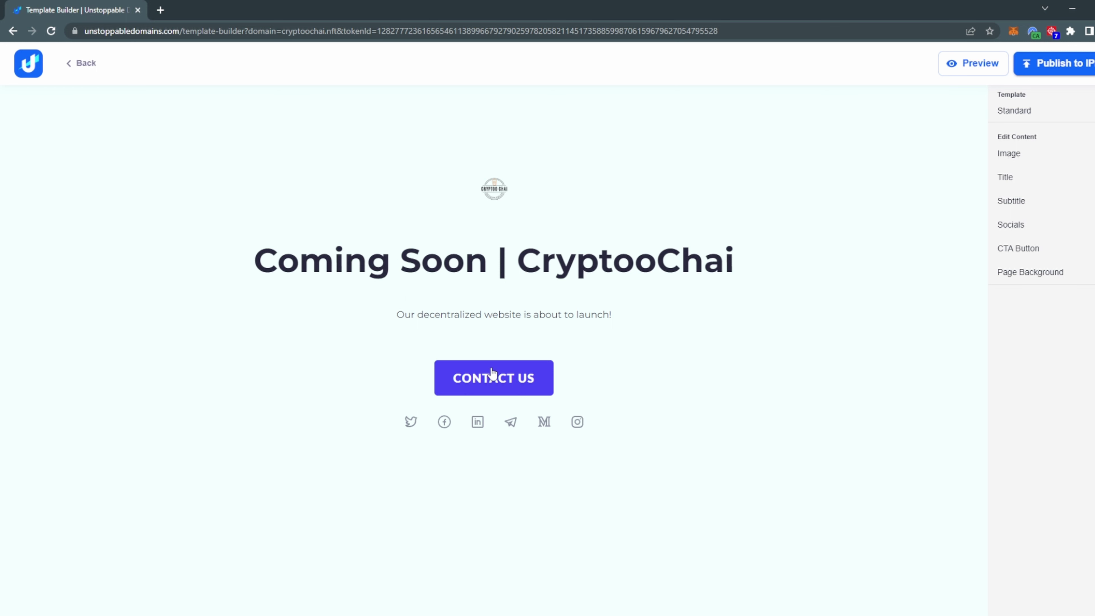
Review the subtitle settings of the page and save them with the existing text.
drag(398, 316, 611, 314)
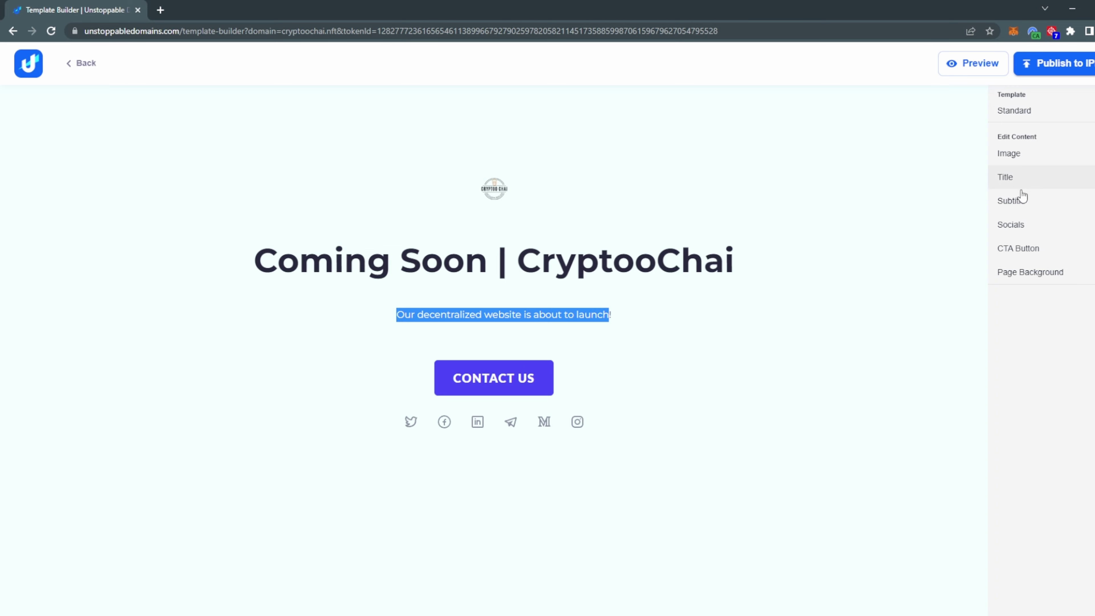
click(1022, 201)
drag(622, 316, 412, 319)
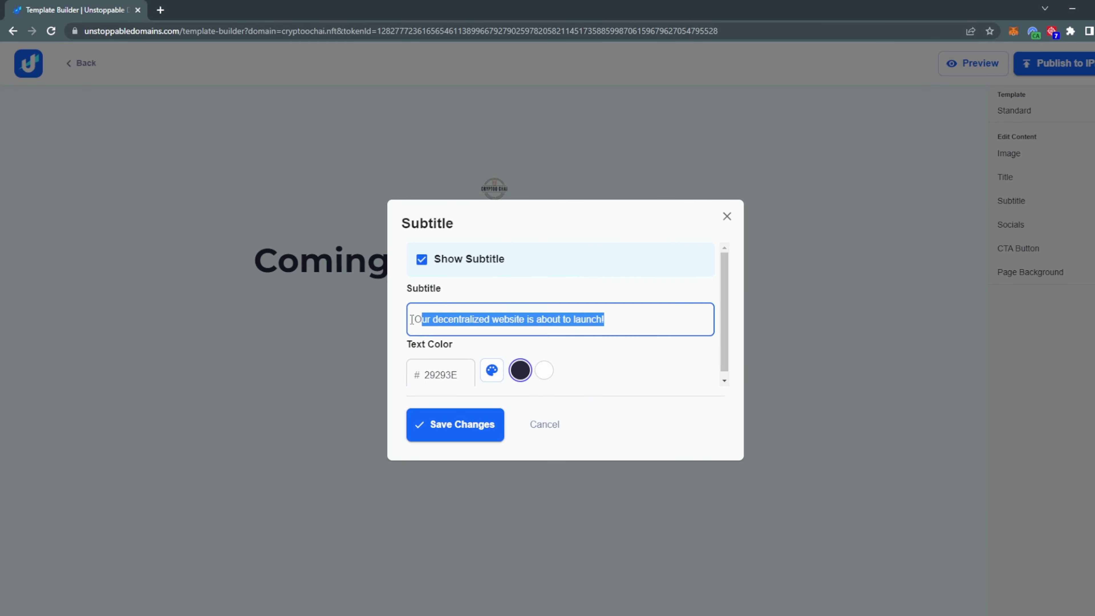
click(459, 424)
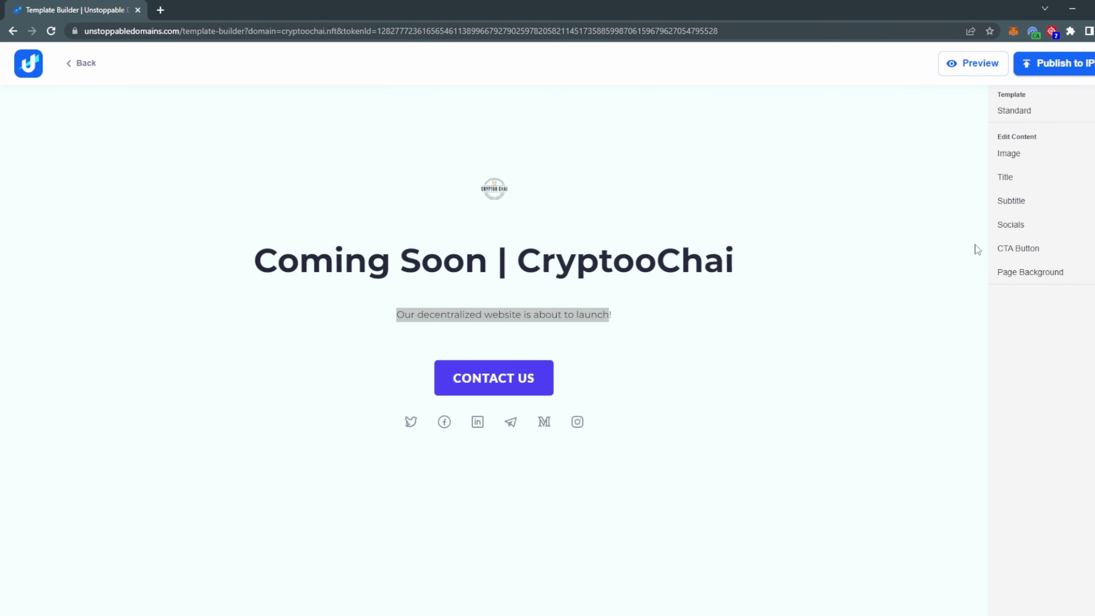
Enter cryptoochai as the Twitter username in the page's social links.
click(1032, 226)
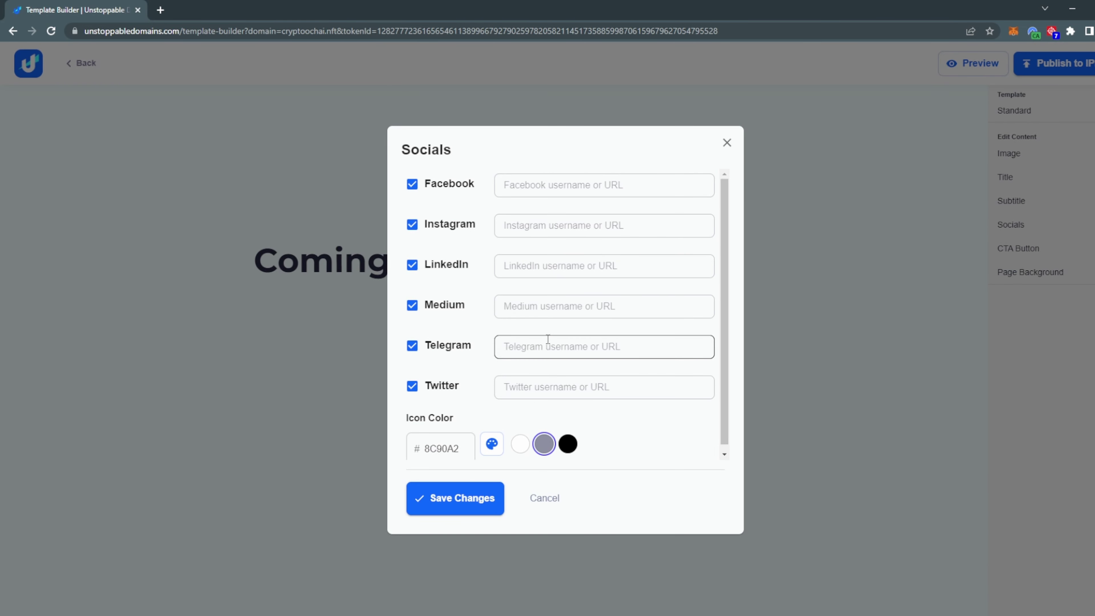
scroll(548, 340, down, 1)
click(533, 381)
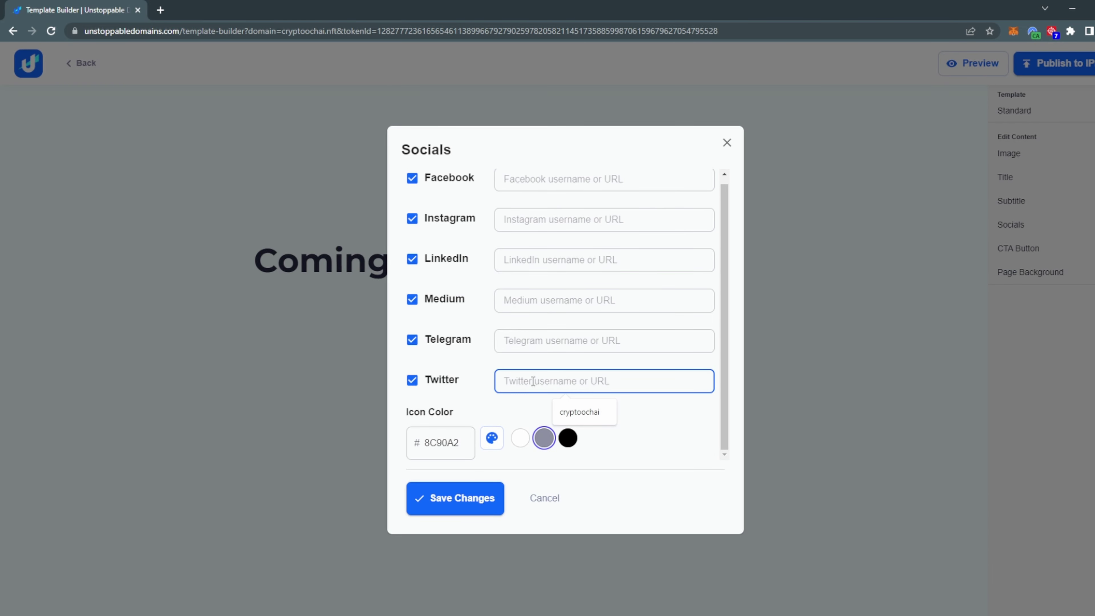
text(cryptoochas)
key(BackSpace)
key(BackSpace)
click(584, 405)
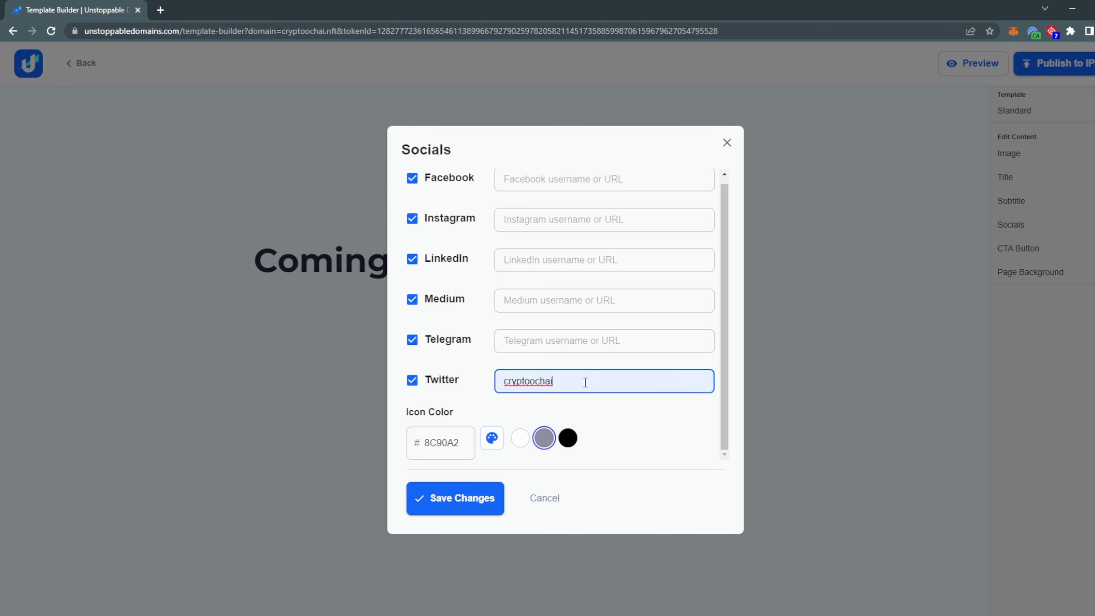
Copy the Twitter username cryptoochai into the Telegram and Medium social links.
drag(566, 377, 500, 381)
key(ctrl+c)
click(508, 341)
key(ctrl+v)
click(528, 304)
key(ctrl+v)
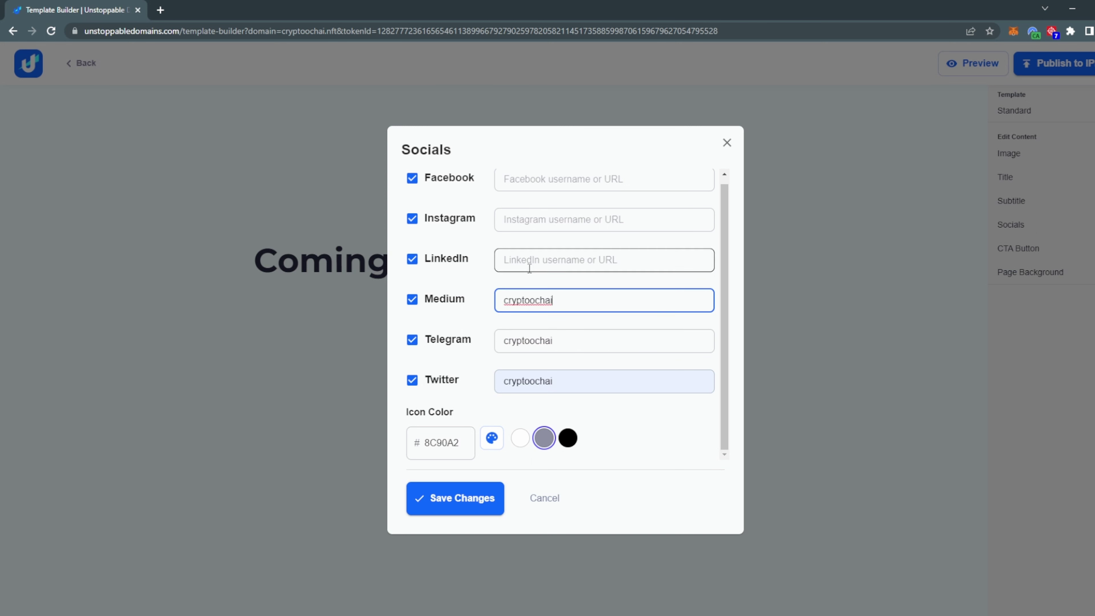
Fill the LinkedIn, Instagram and Facebook social links with cryptoochai and save the socials.
click(518, 259)
key(ctrl+v)
click(535, 222)
key(ctrl+v)
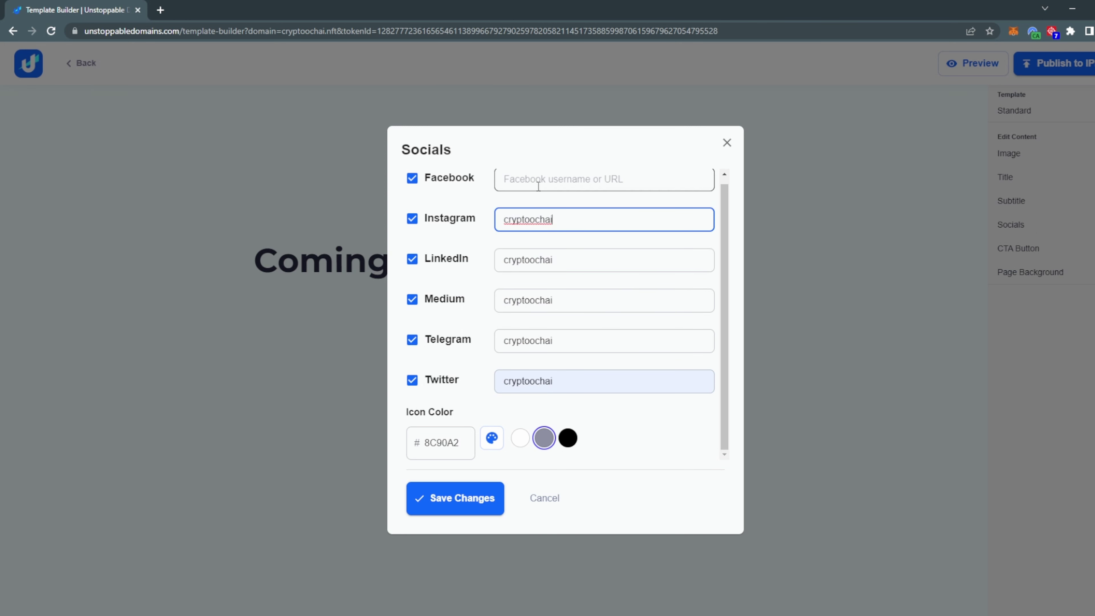
click(539, 180)
key(ctrl+v)
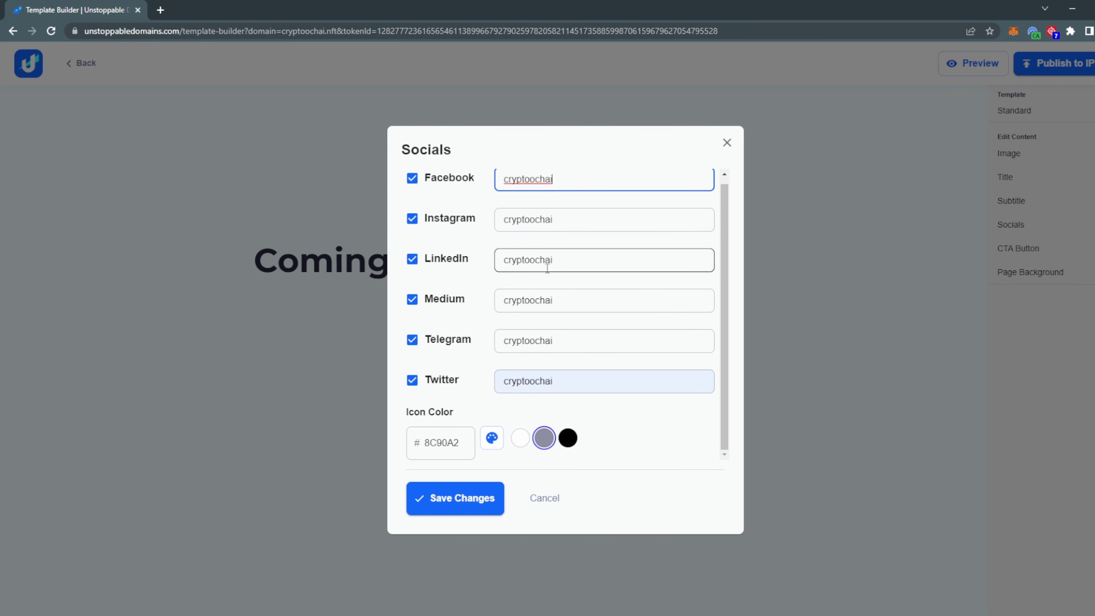
click(475, 500)
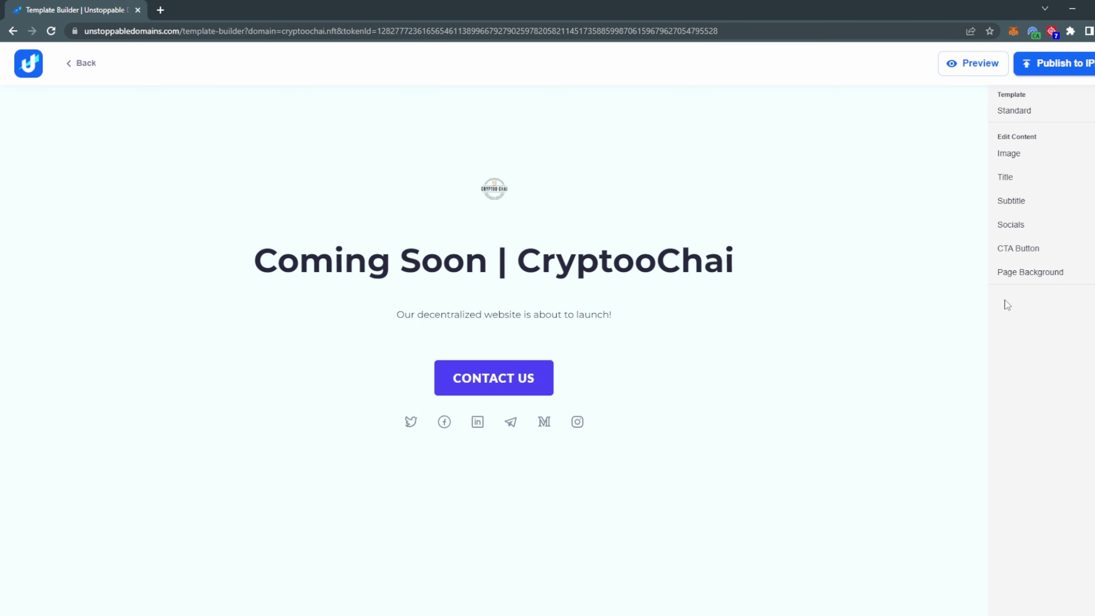
Reopen the social links and clear the LinkedIn, Instagram and Facebook addresses.
click(1037, 224)
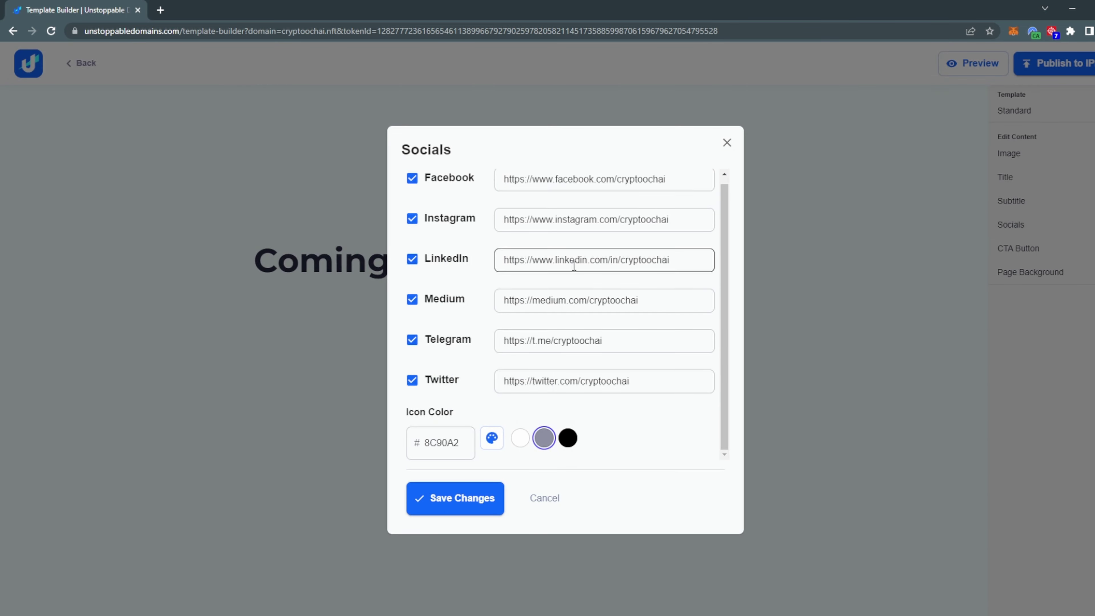
drag(678, 261, 477, 257)
key(BackSpace)
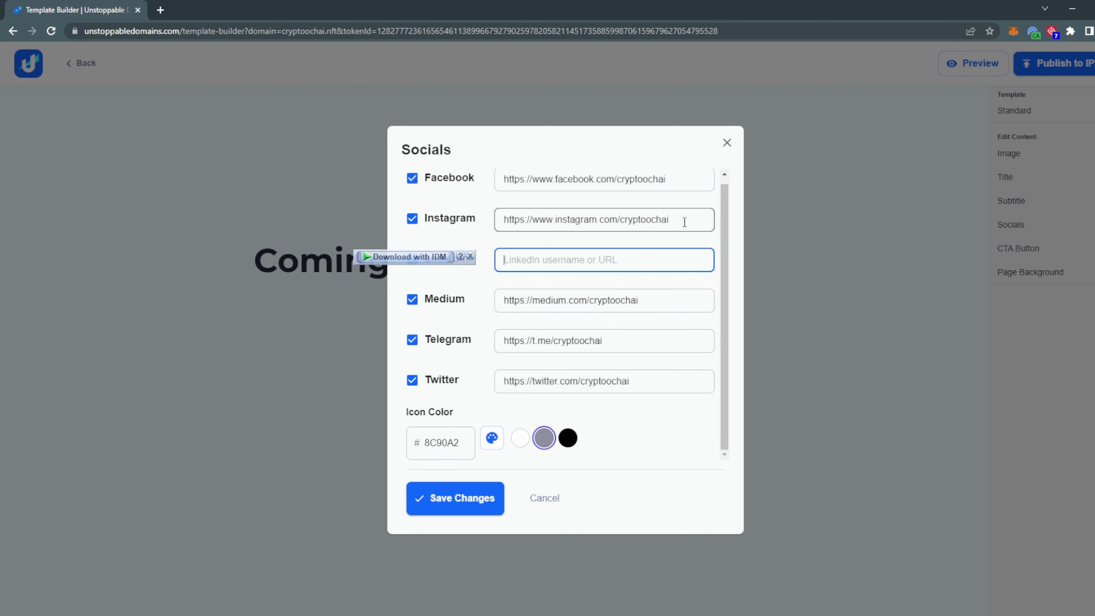
drag(687, 220, 398, 195)
key(BackSpace)
drag(681, 179, 420, 172)
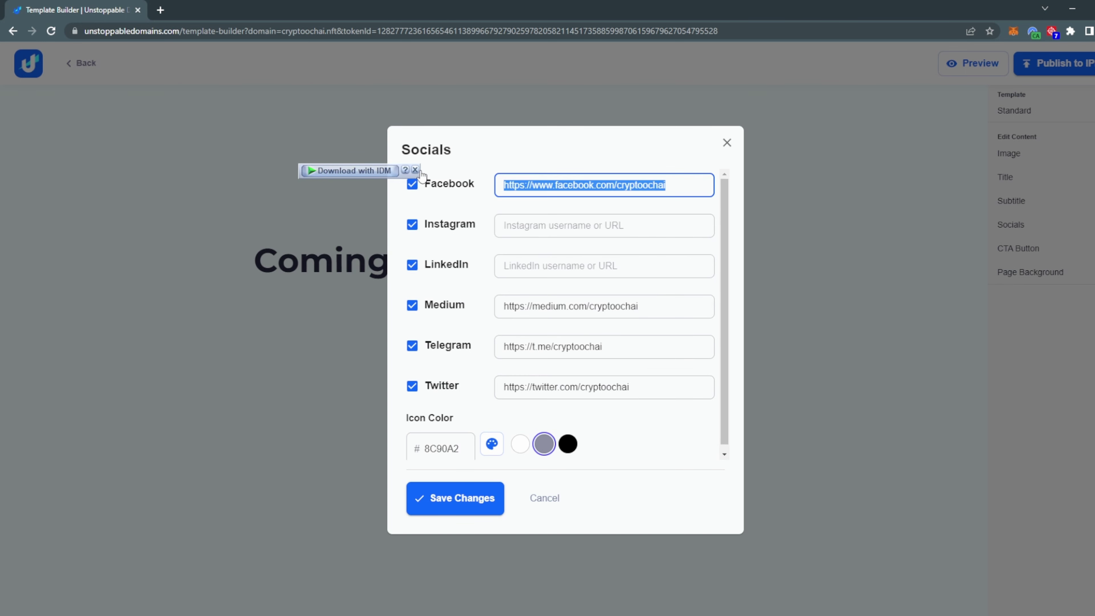
key(BackSpace)
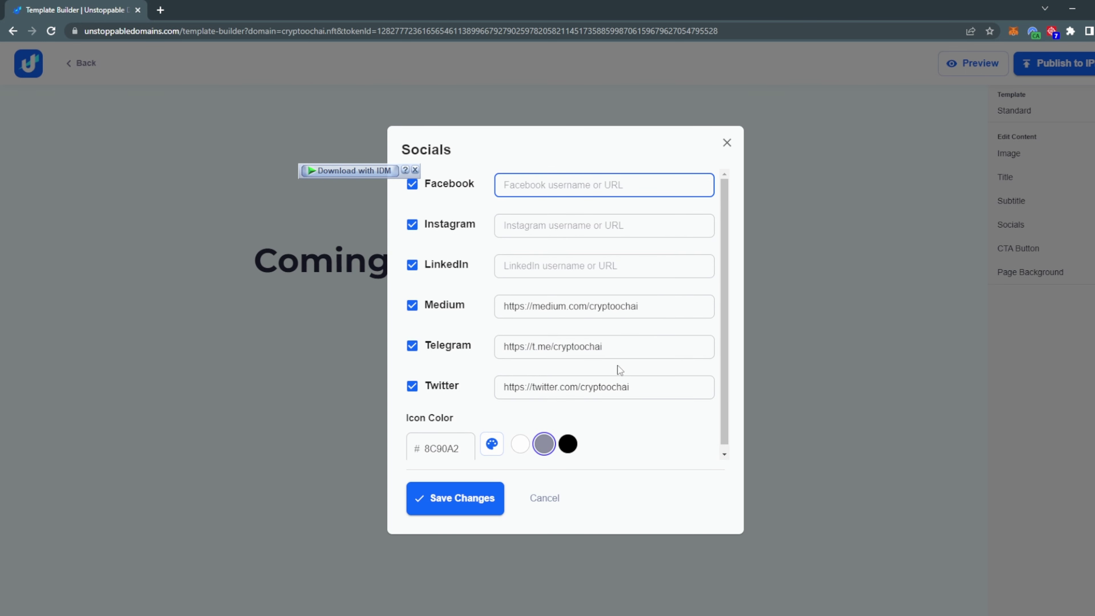
Disable the LinkedIn, Instagram and Facebook social links.
click(412, 265)
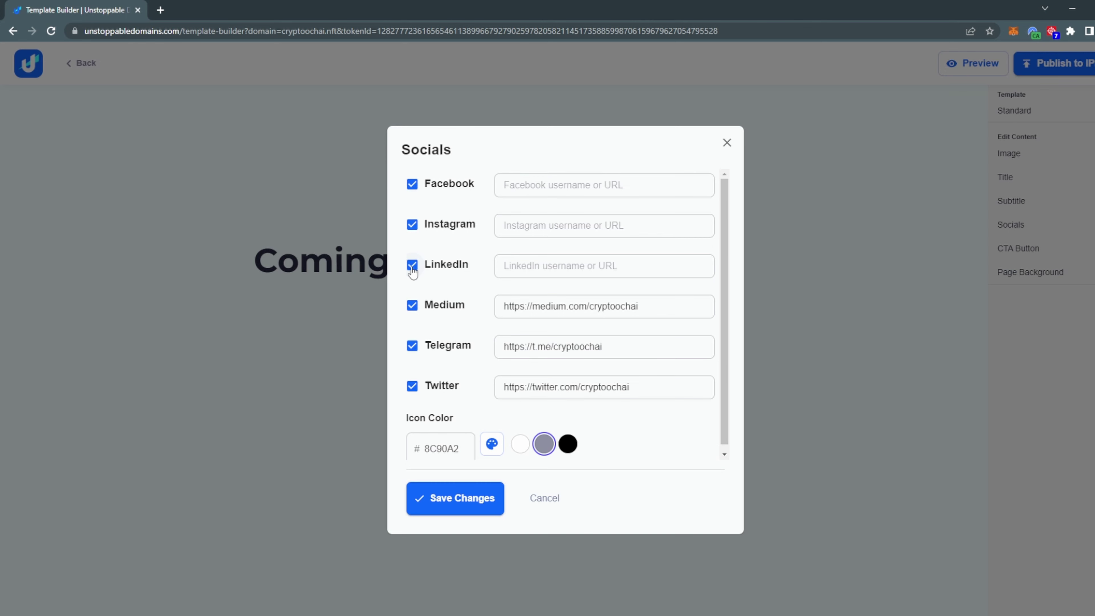
click(412, 224)
click(413, 184)
scroll(586, 398, down, 1)
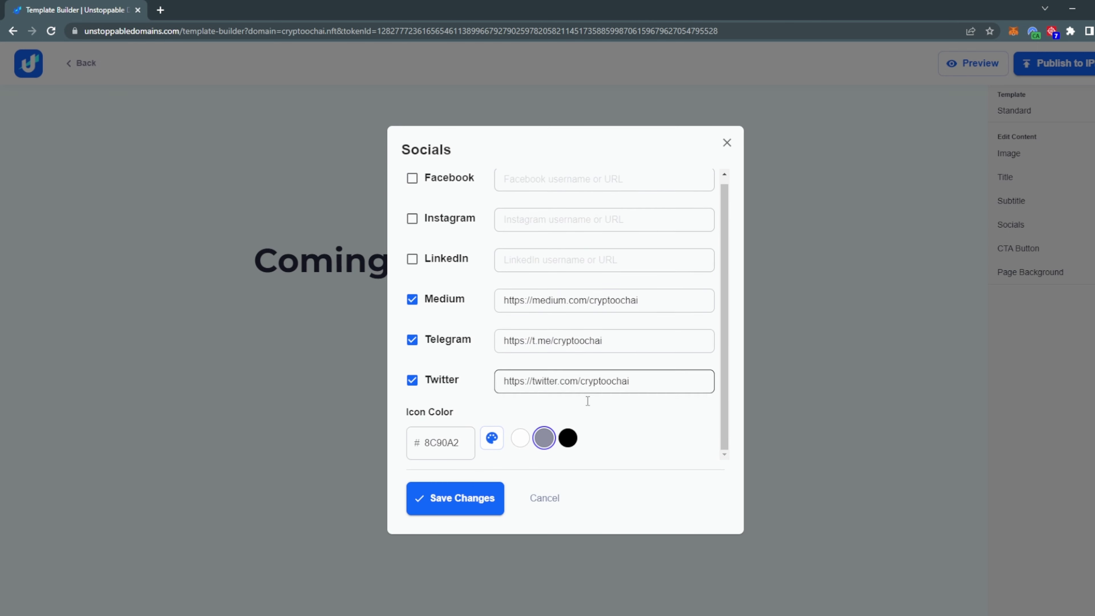
Save the social link changes.
click(460, 505)
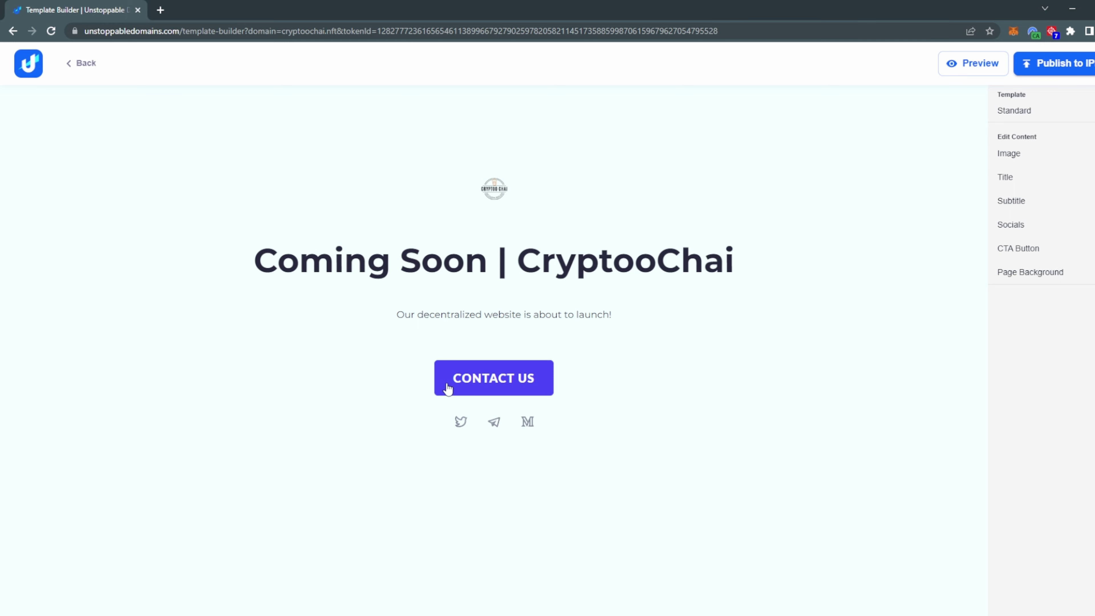
Set the CTA button's email action to the domain's contact e-mail address, save it and test the Contact Us button.
click(1084, 253)
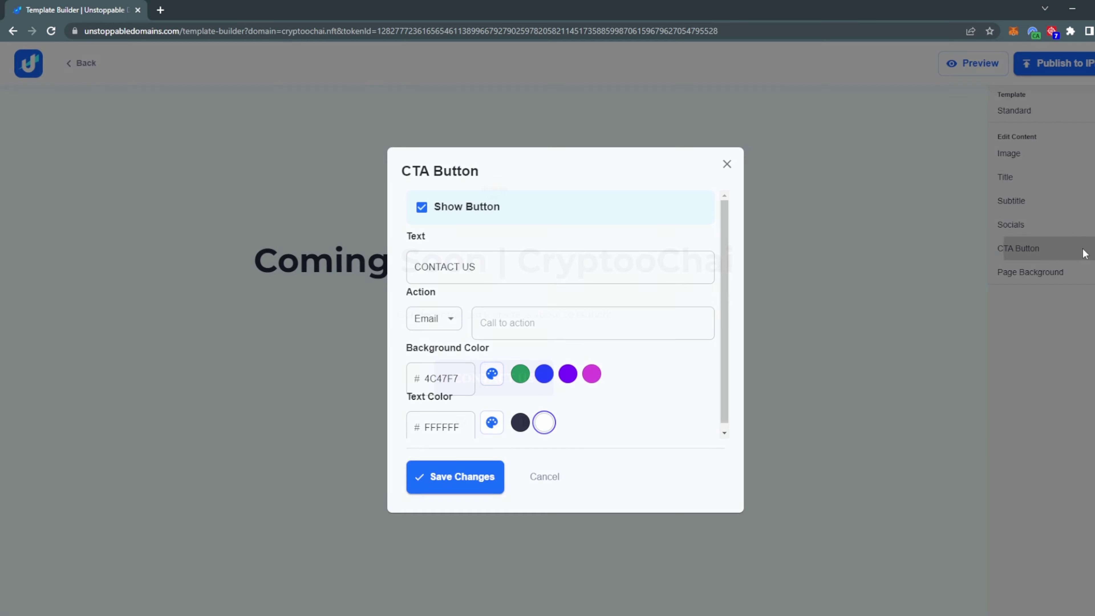
click(535, 327)
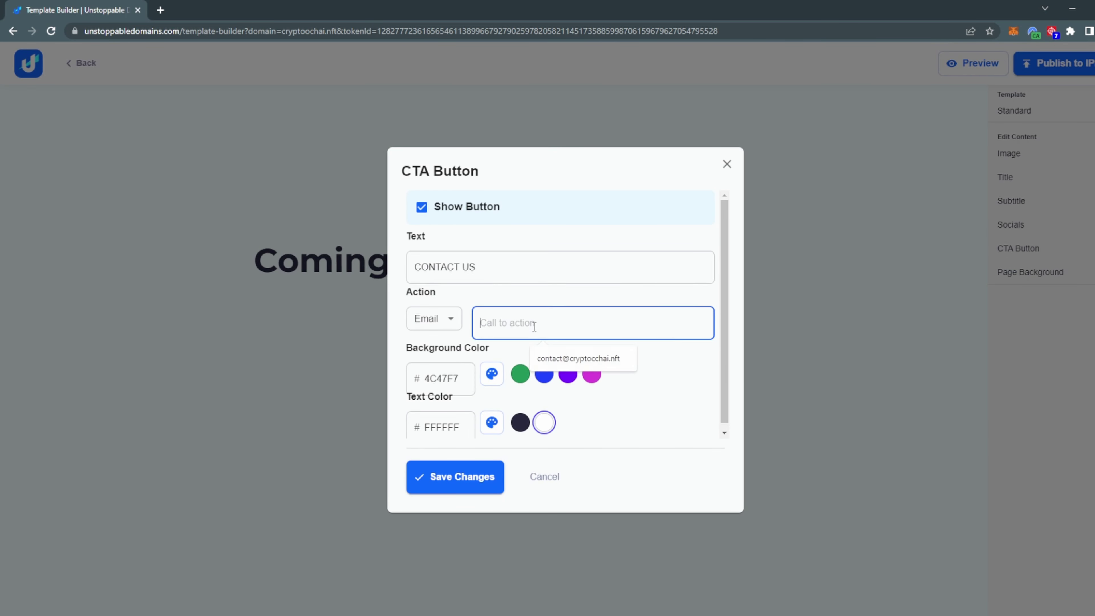
click(588, 359)
click(548, 323)
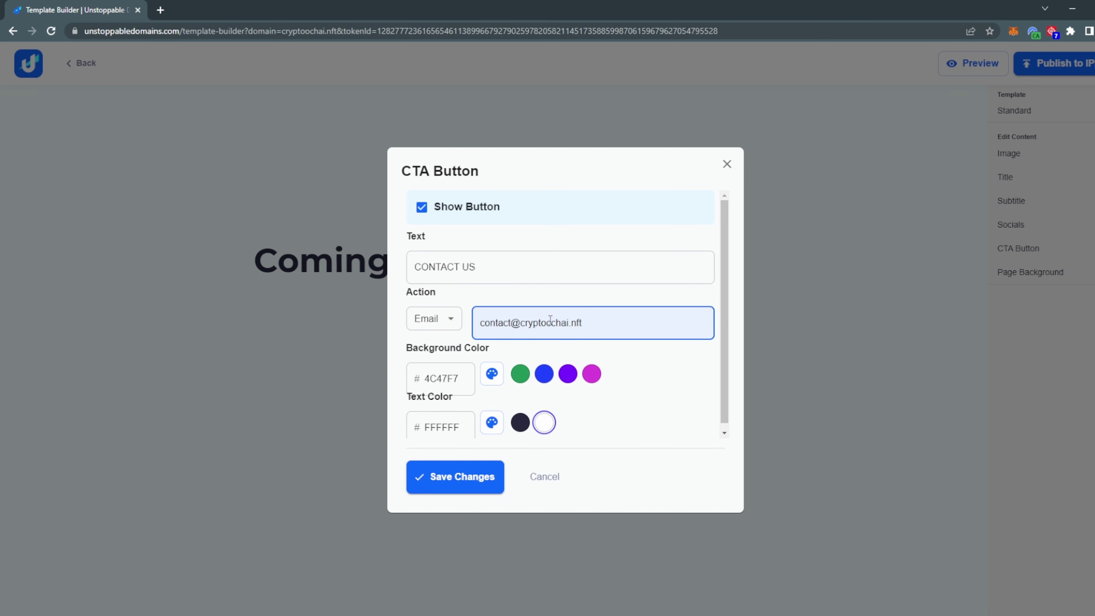
key(Delete)
text(0)
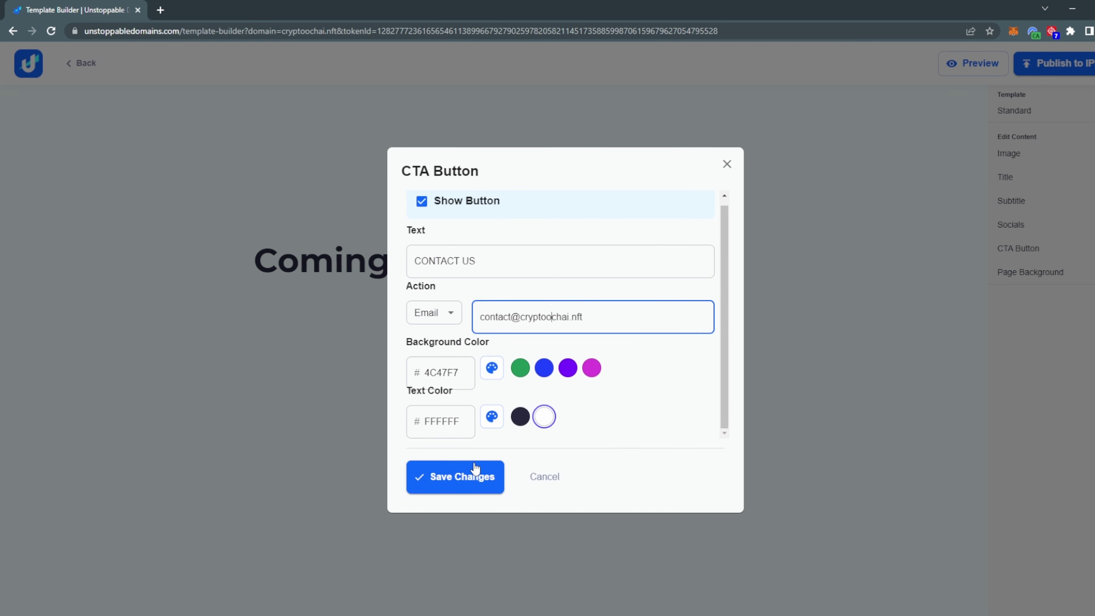
click(459, 476)
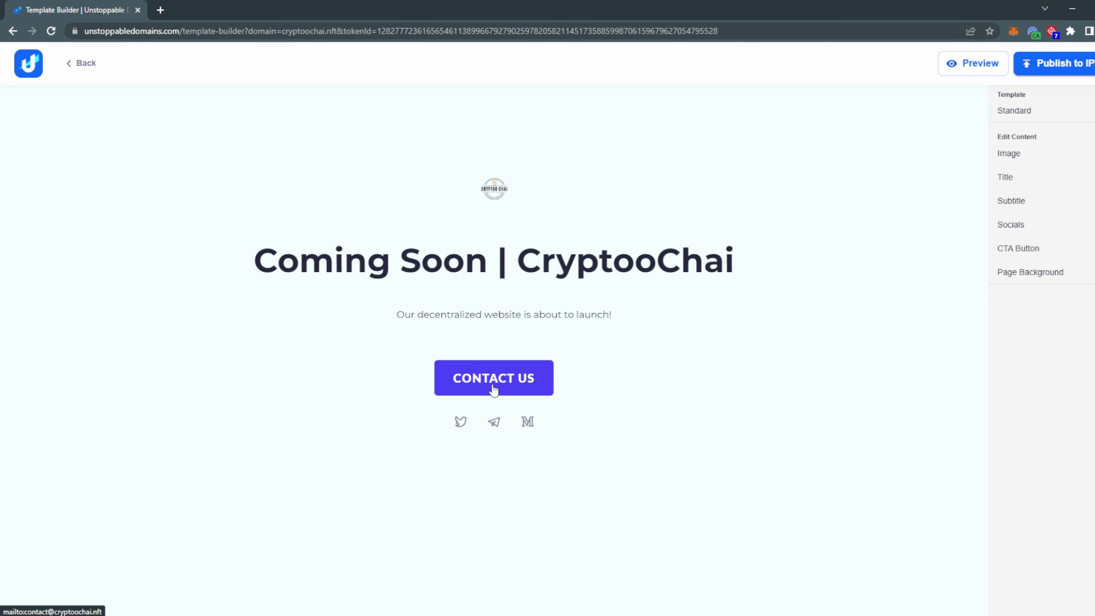
click(513, 386)
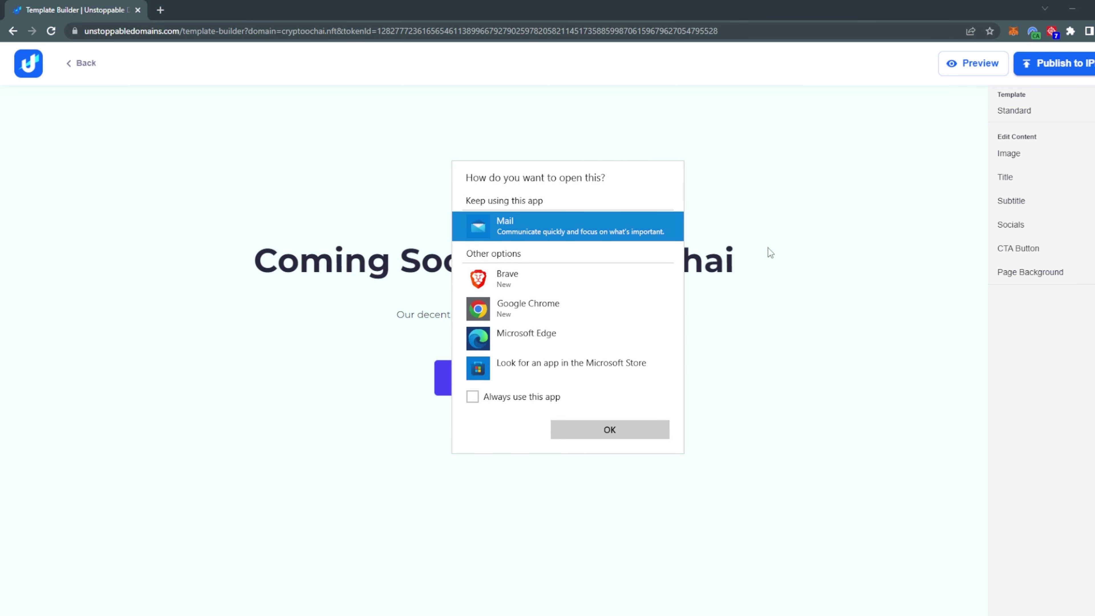
click(805, 364)
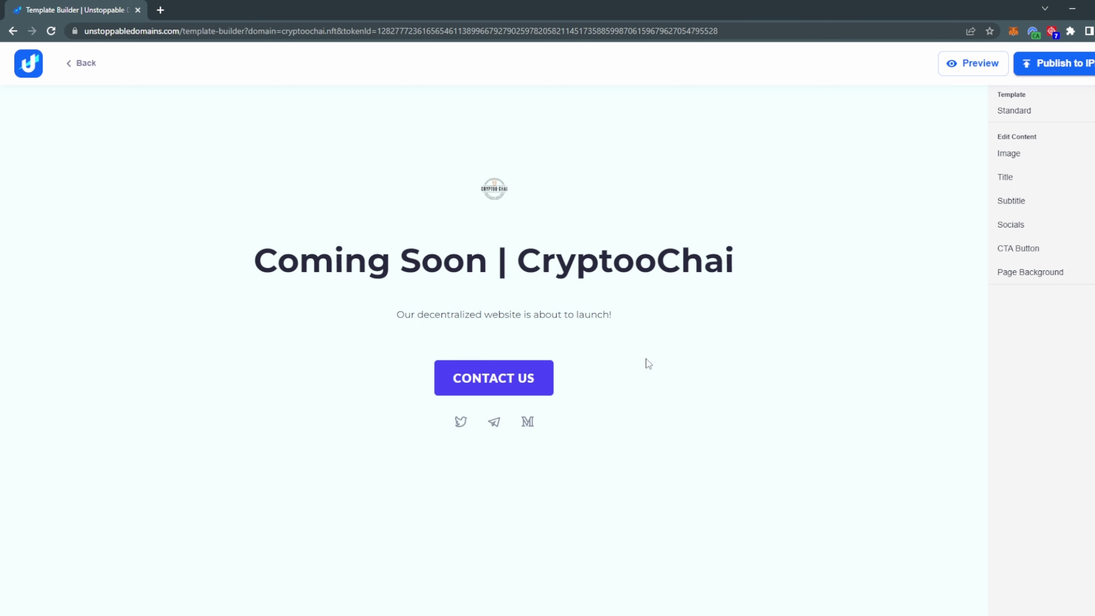
Set the page background to the pale yellow preset colour, save it and check the full-page preview.
click(1030, 276)
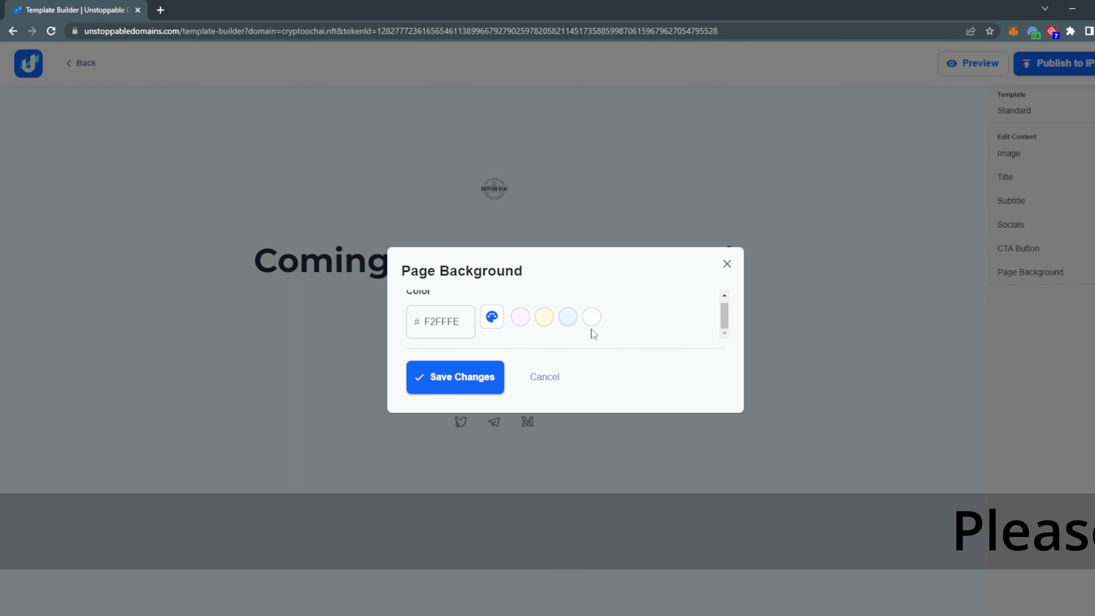
click(591, 319)
click(566, 319)
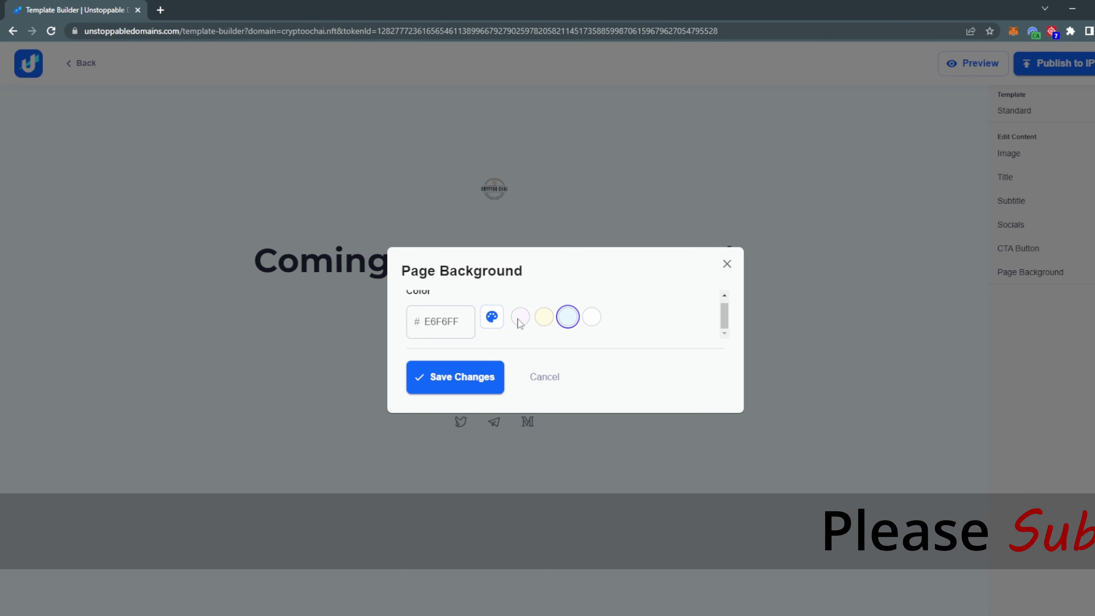
click(543, 319)
click(482, 382)
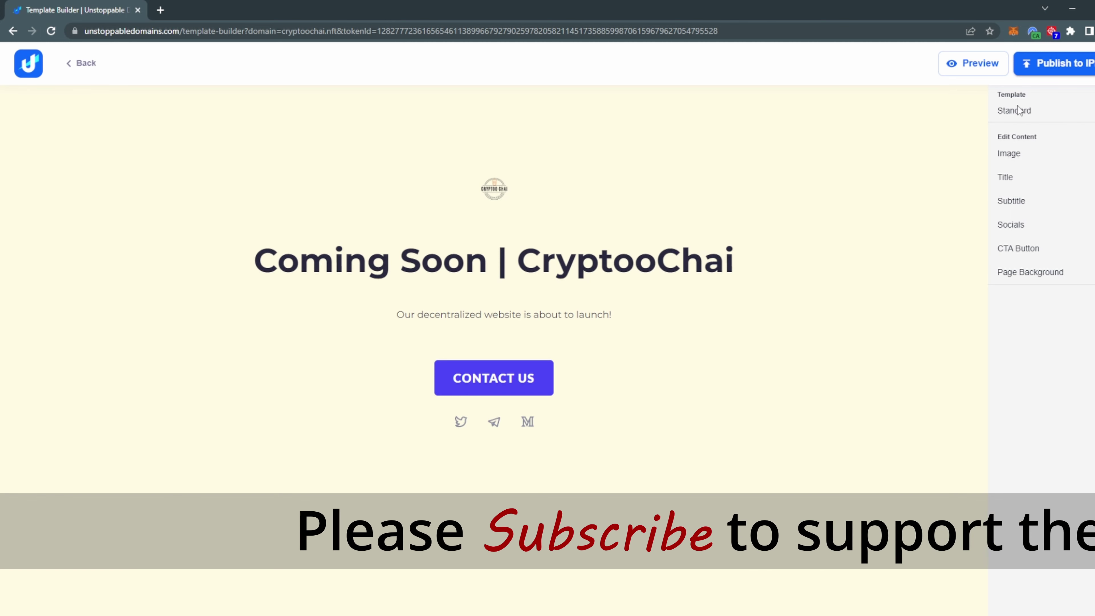
click(972, 69)
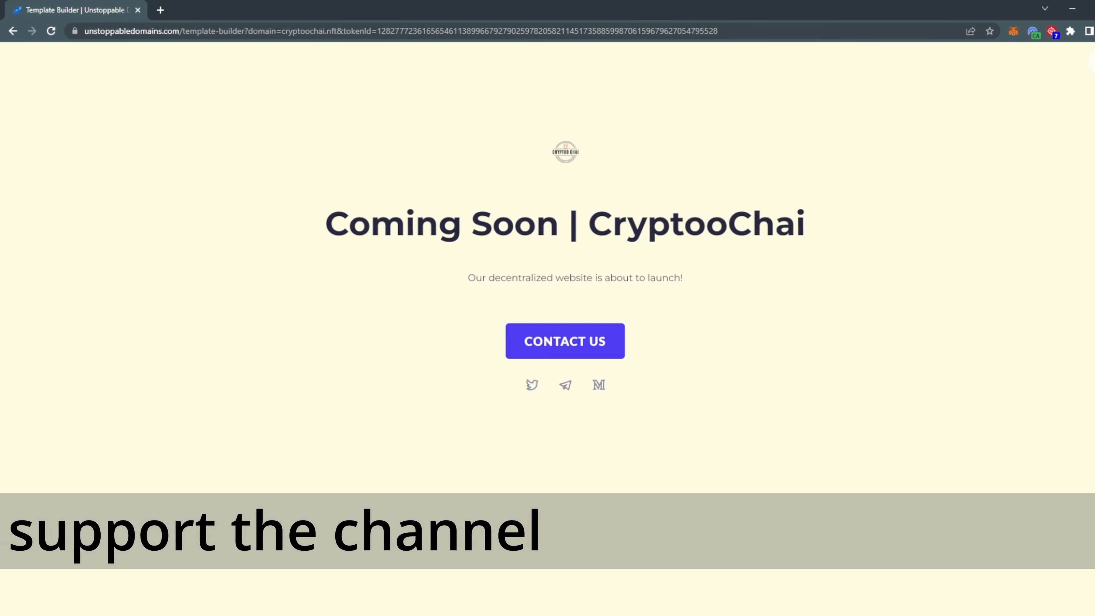
click(1091, 61)
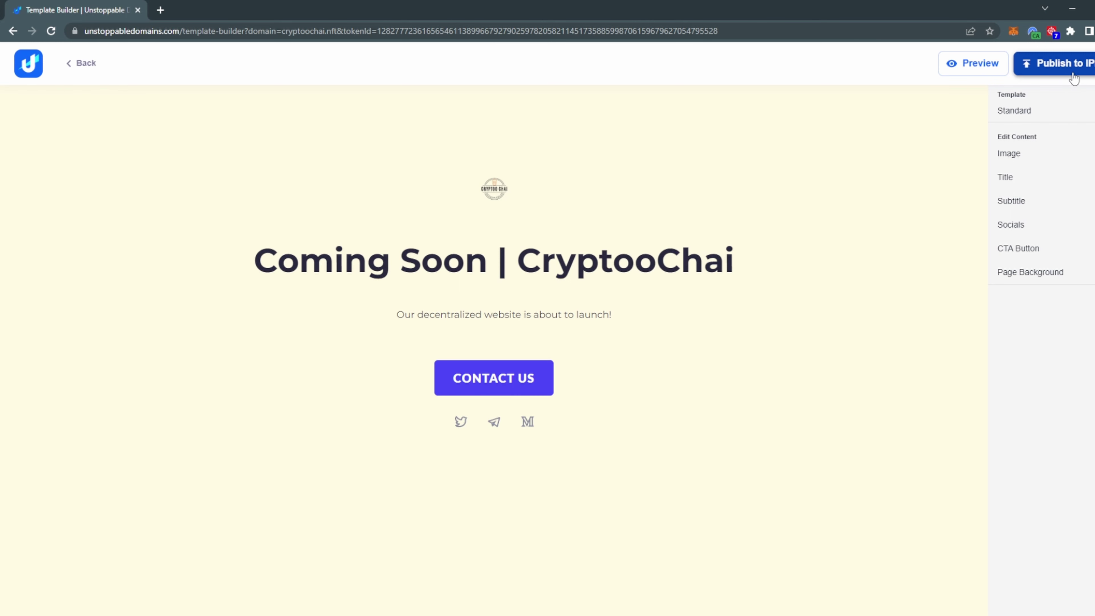
Publish the website to IPFS and connect Account 1 through MetaMask to access the Ethereum wallet.
click(1074, 75)
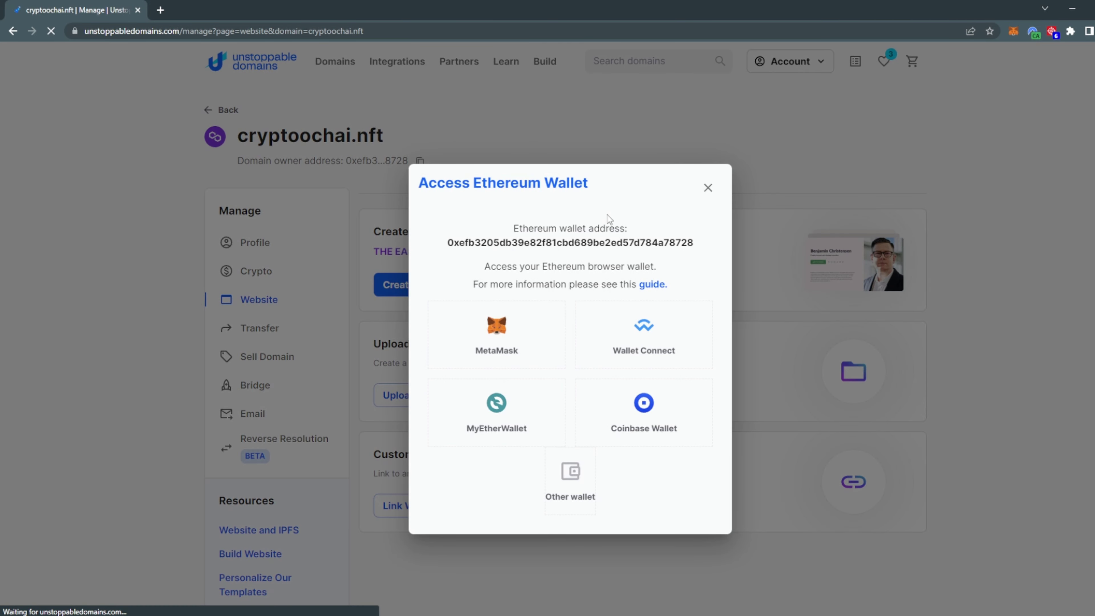
drag(429, 183, 588, 186)
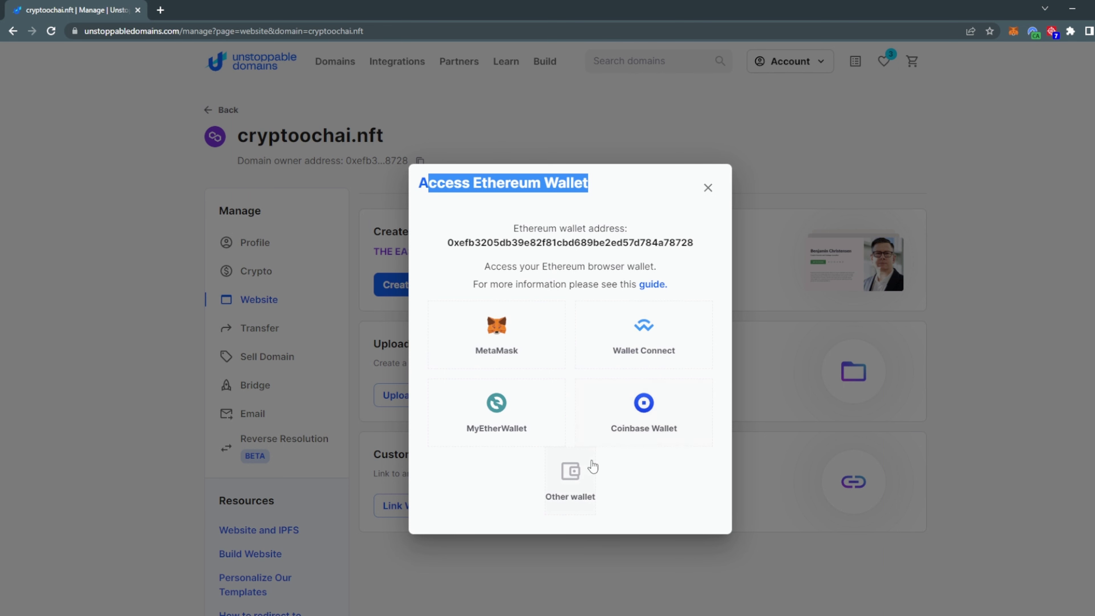
click(495, 334)
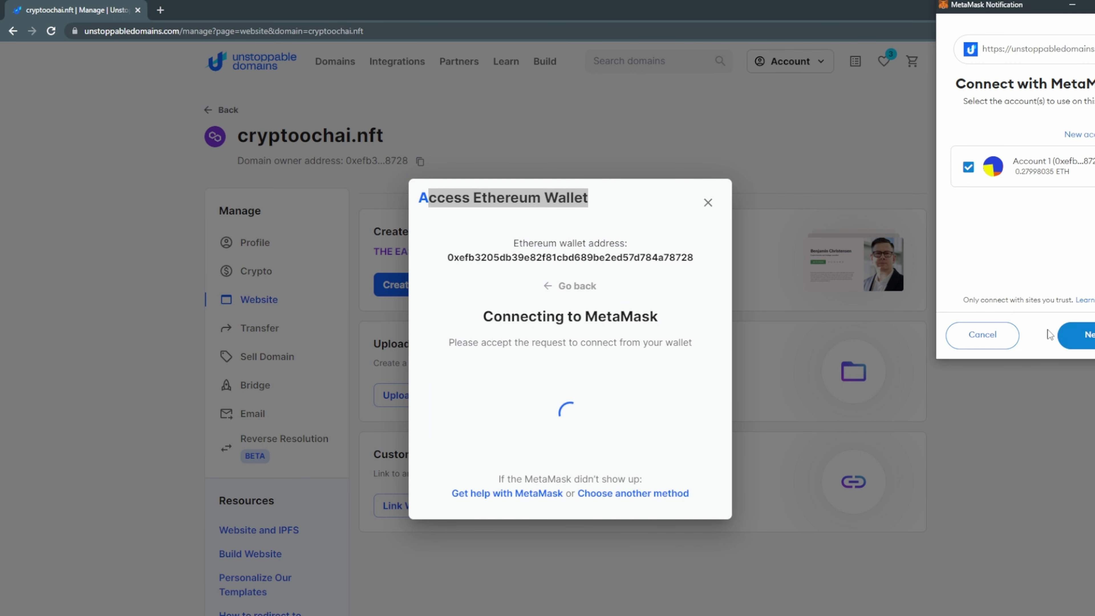
click(1090, 340)
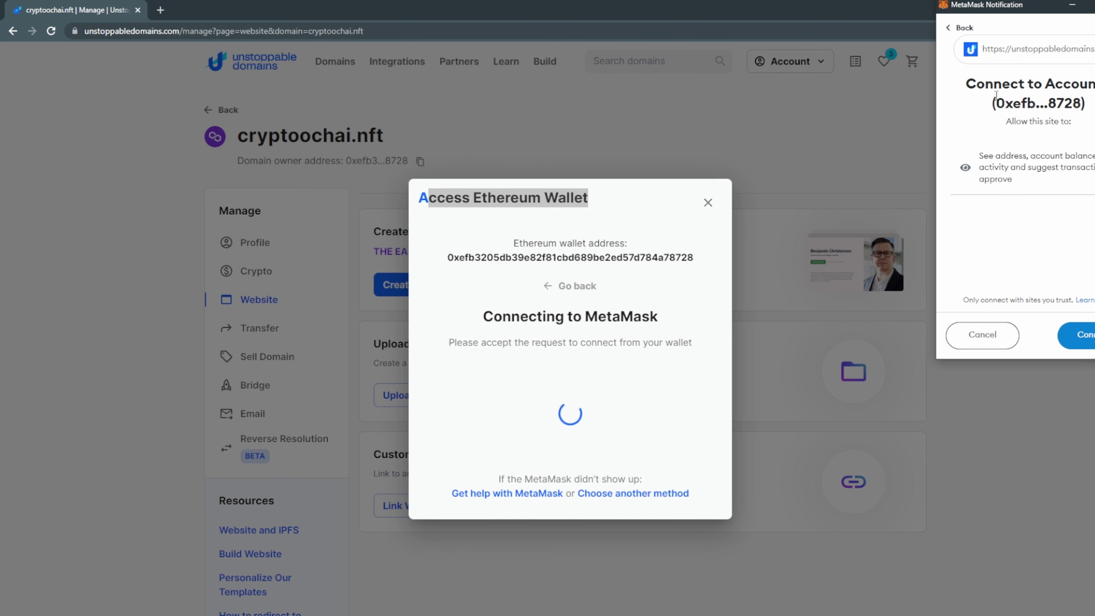
click(1090, 347)
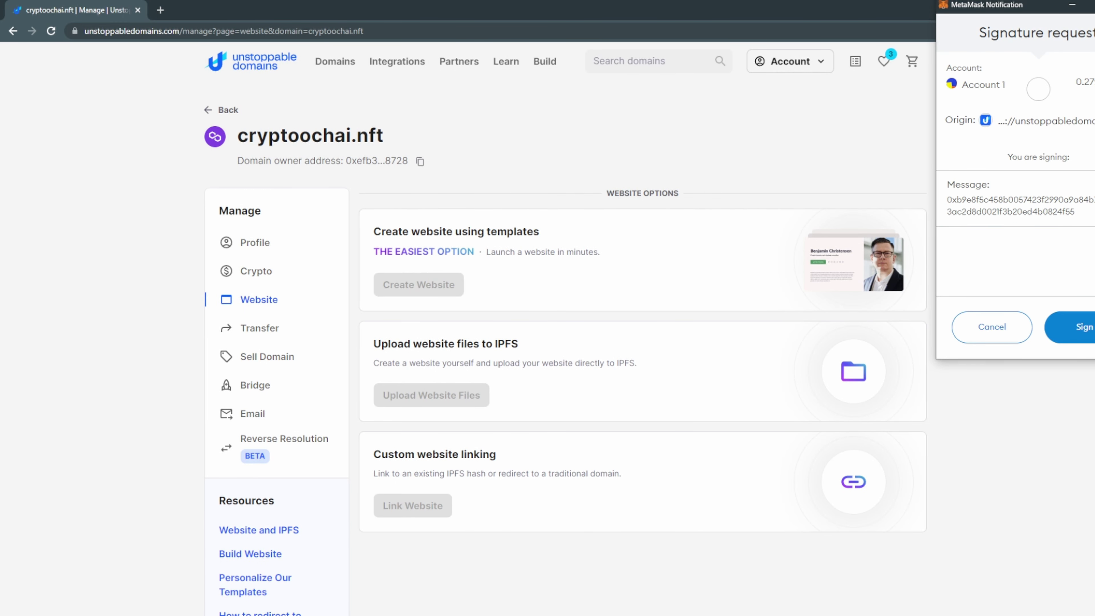
Sign the MetaMask signature request for publishing the website.
double_click(1078, 81)
click(1069, 262)
click(1082, 328)
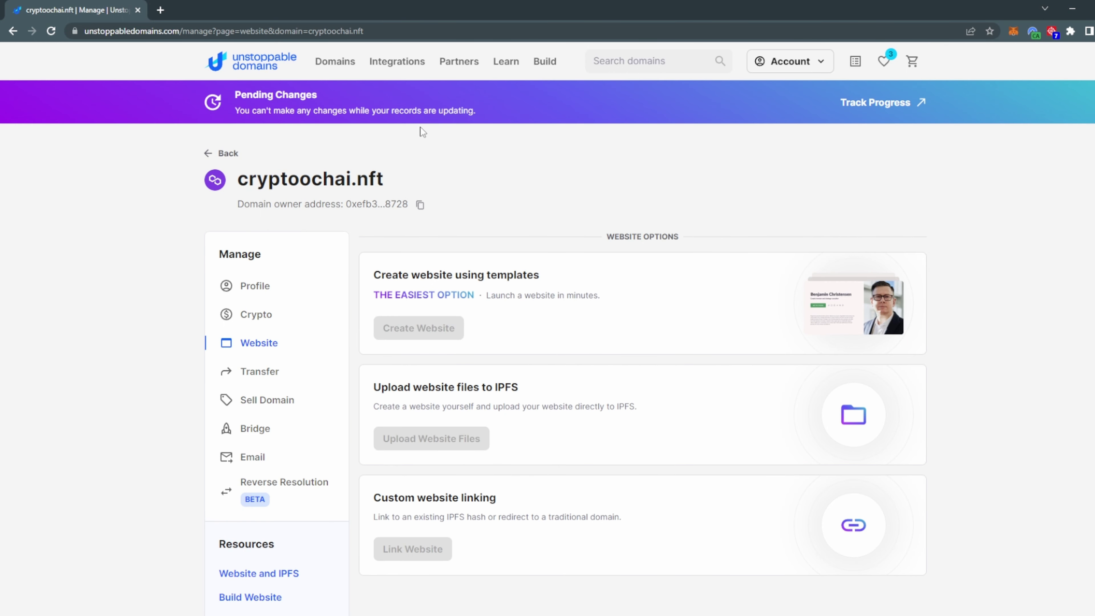
Track the progress of the pending changes and examine the statuses of the cryptoochai.nft transactions.
drag(237, 100, 475, 125)
click(877, 112)
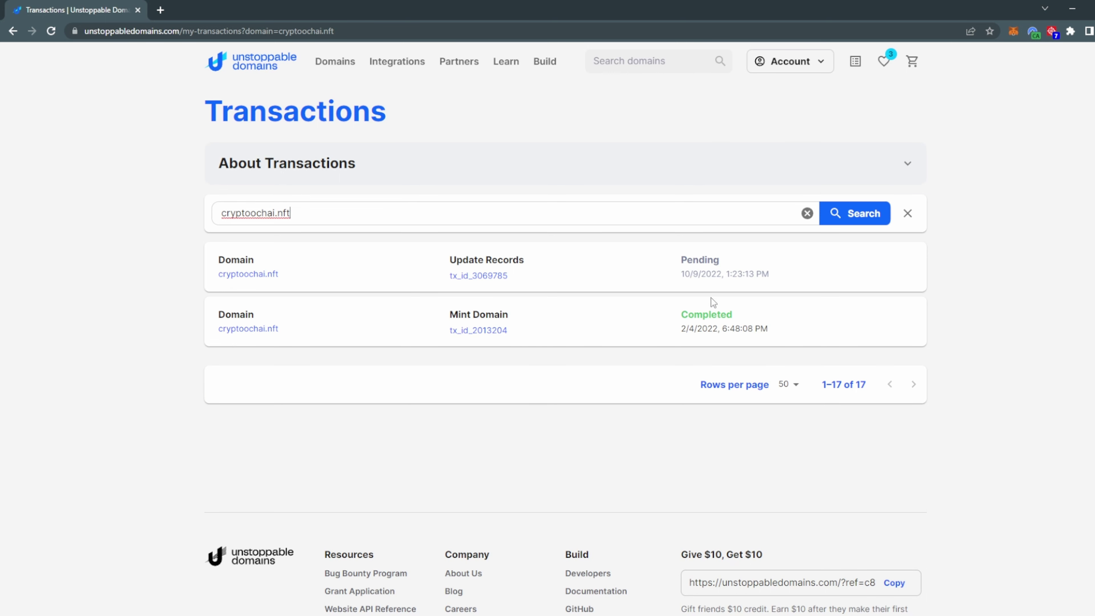
drag(782, 331, 215, 320)
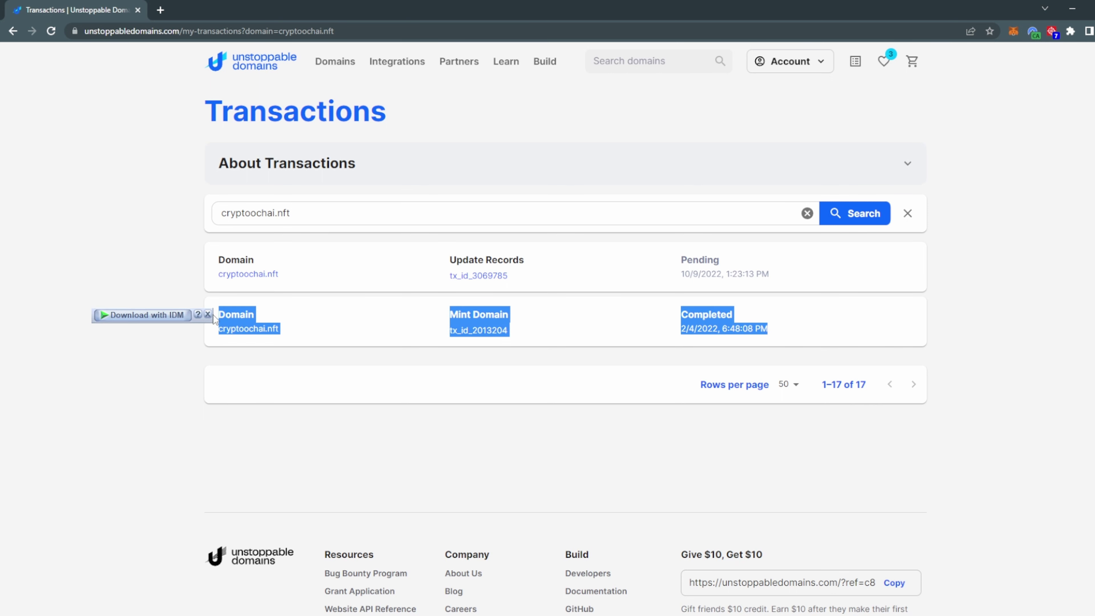
click(692, 329)
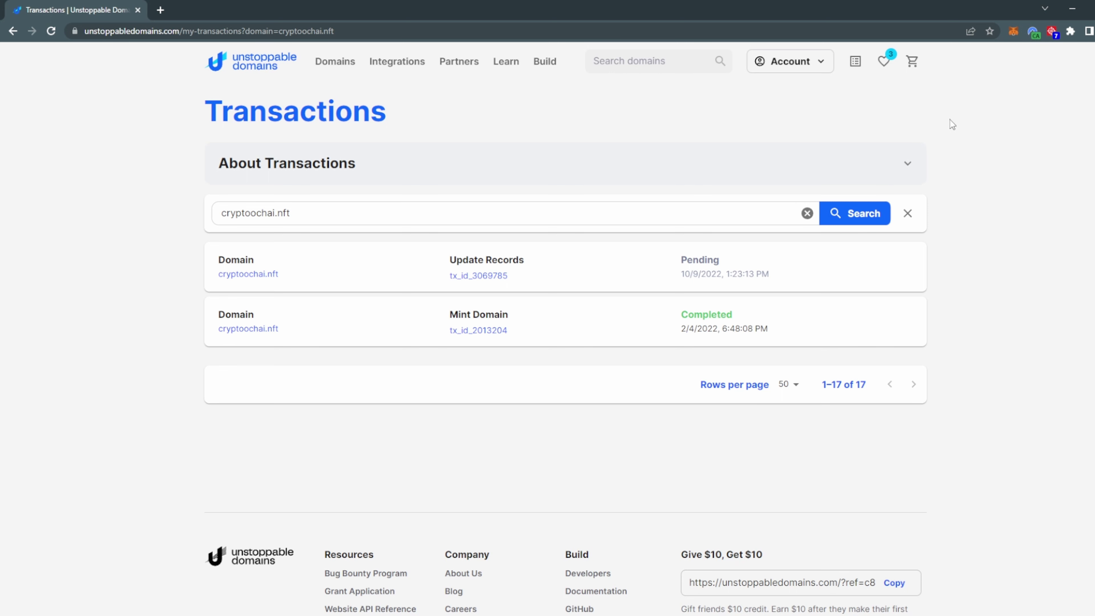
drag(677, 262, 704, 259)
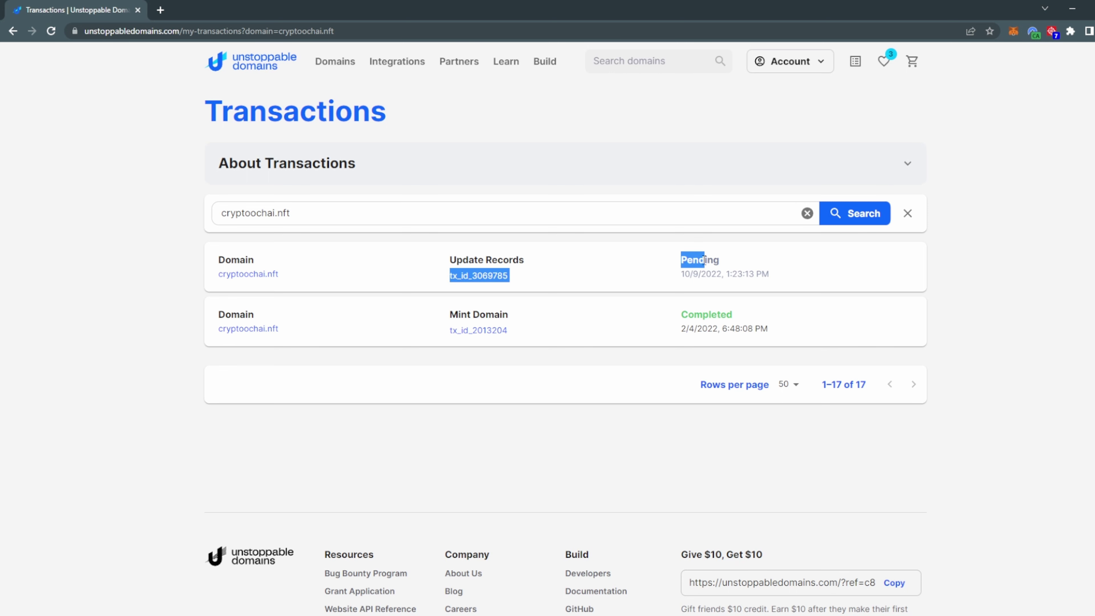
click(651, 362)
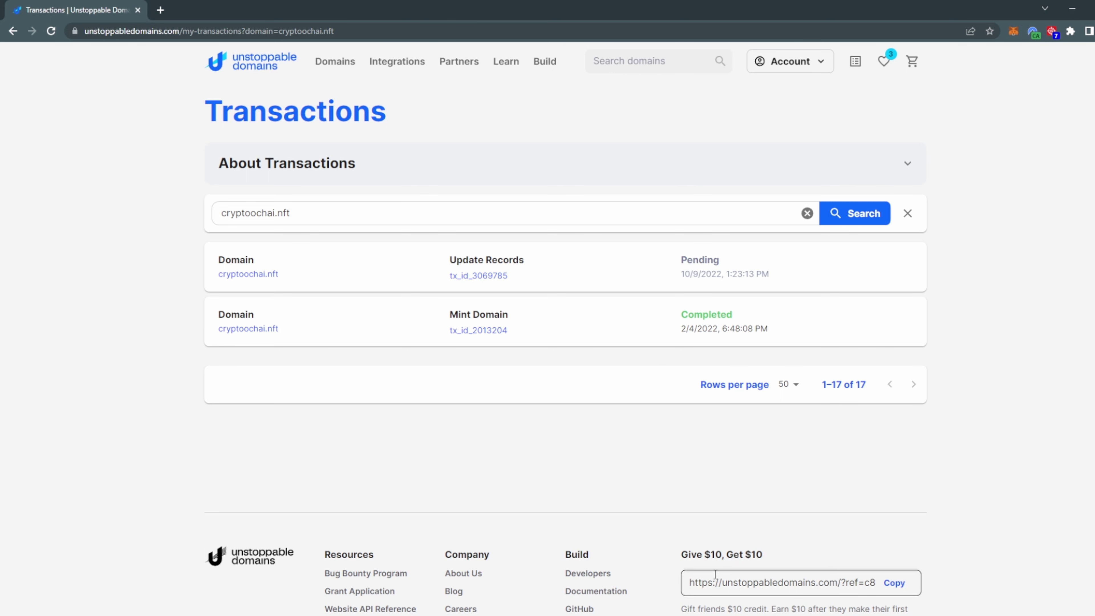
Read the referral offer and its terms in the footer of the transactions page.
drag(689, 582, 760, 585)
drag(688, 557, 772, 563)
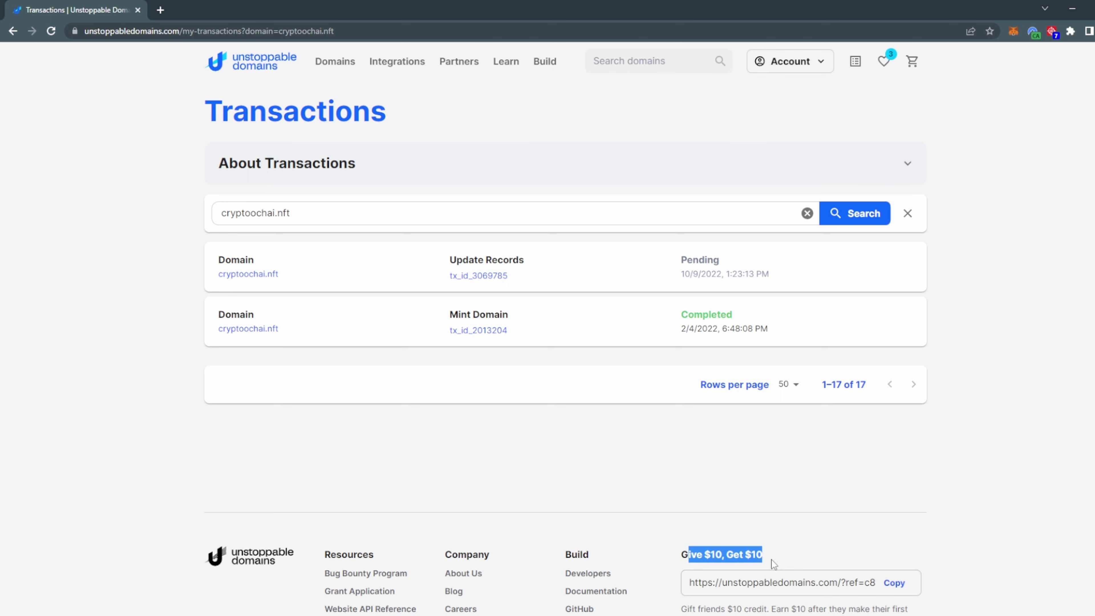
scroll(775, 561, down, 3)
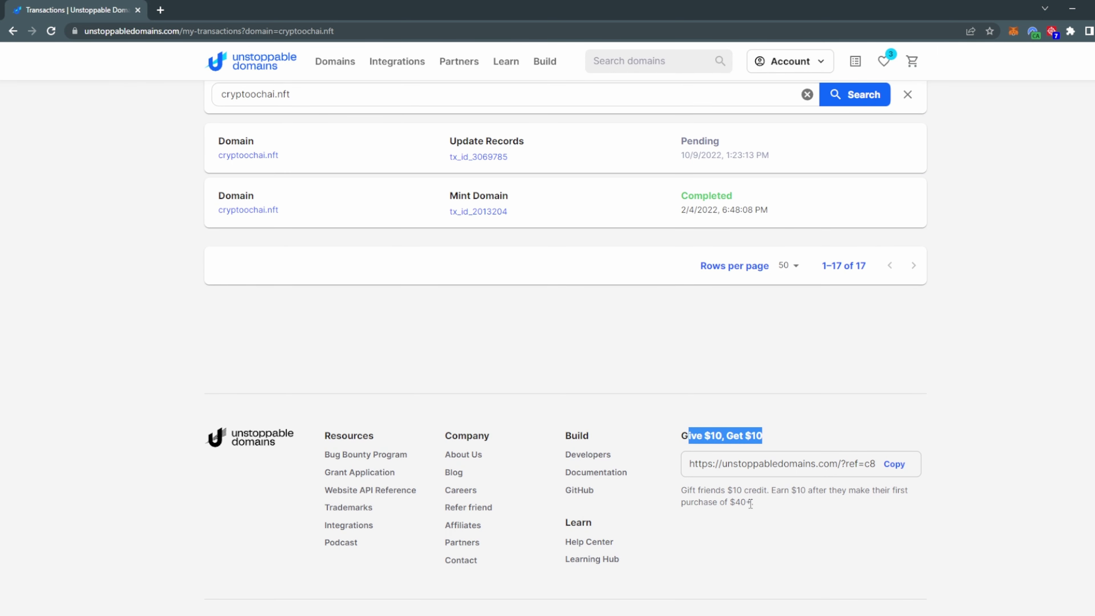
drag(751, 503, 690, 496)
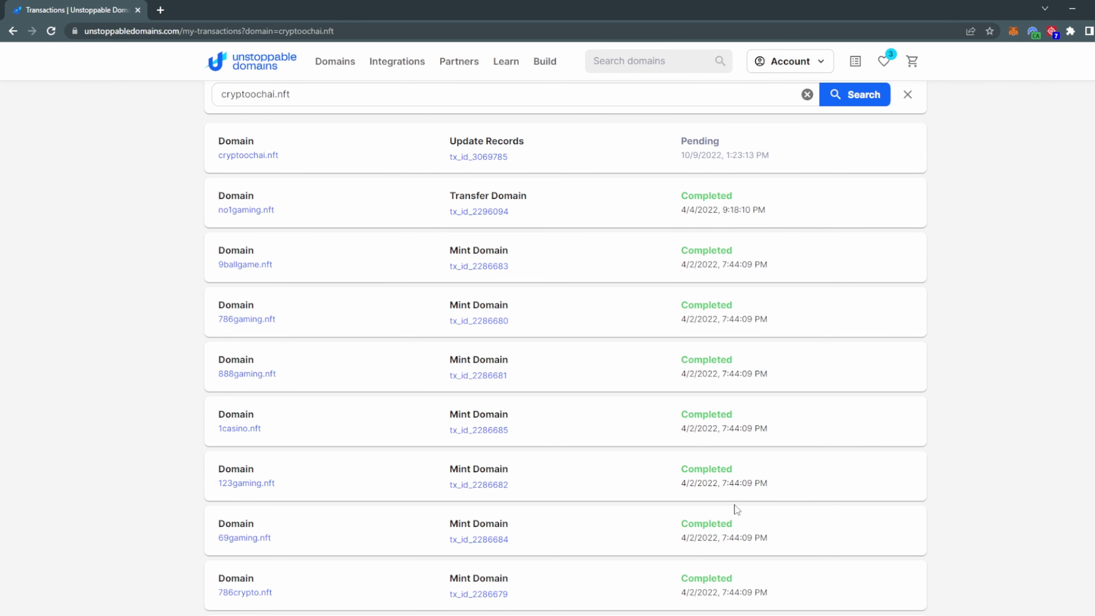
Refresh the transactions page, open the Update Records transaction on Polygonscan and examine its transaction fee.
scroll(770, 492, up, 3)
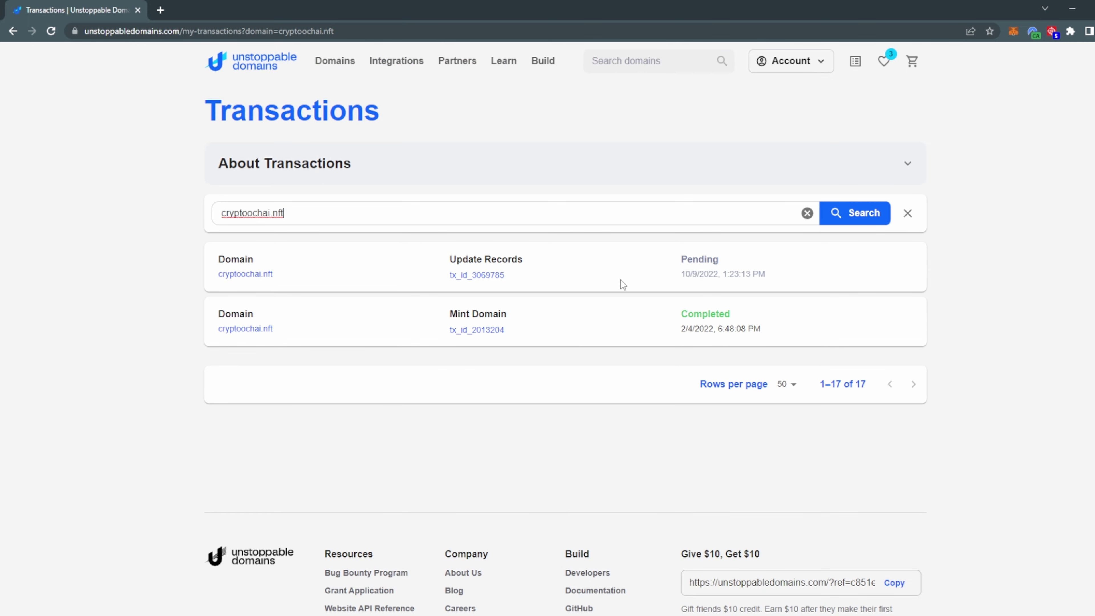
click(51, 33)
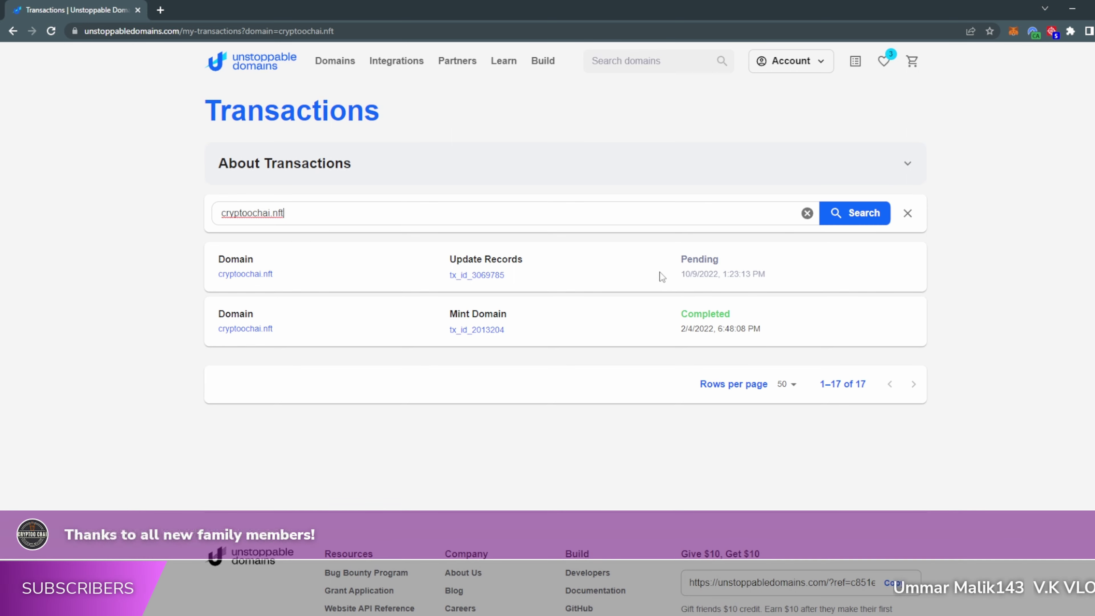
click(482, 279)
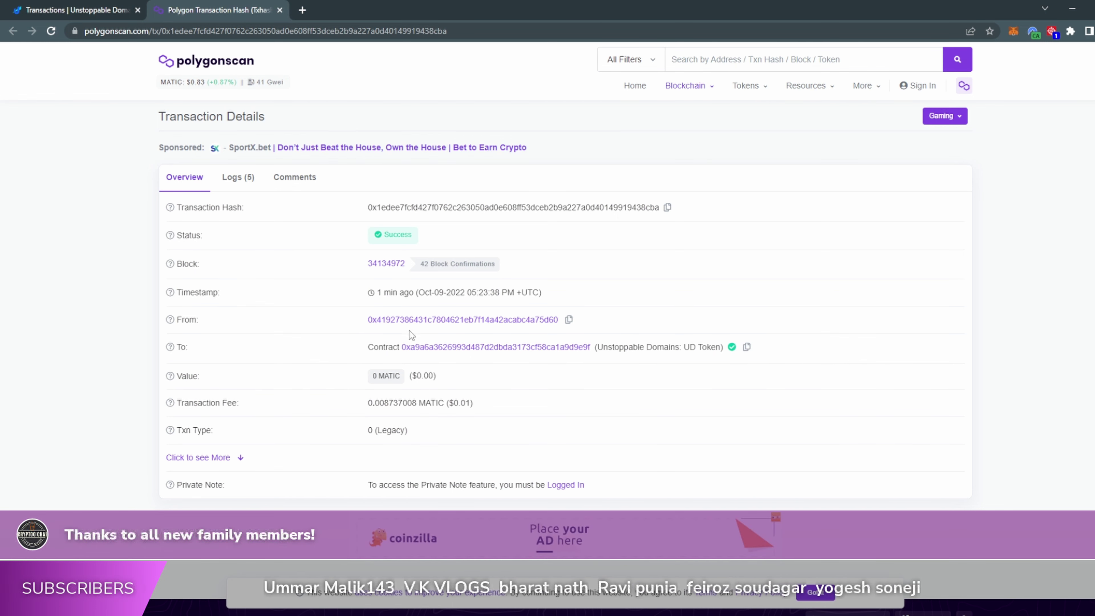
scroll(494, 337, down, 2)
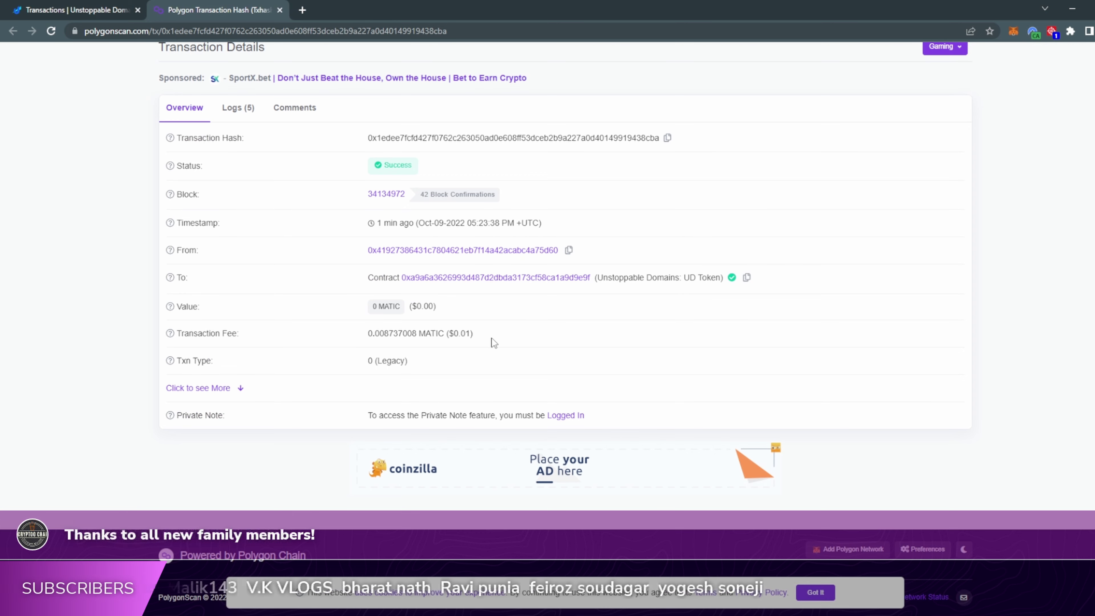
scroll(492, 339, up, 2)
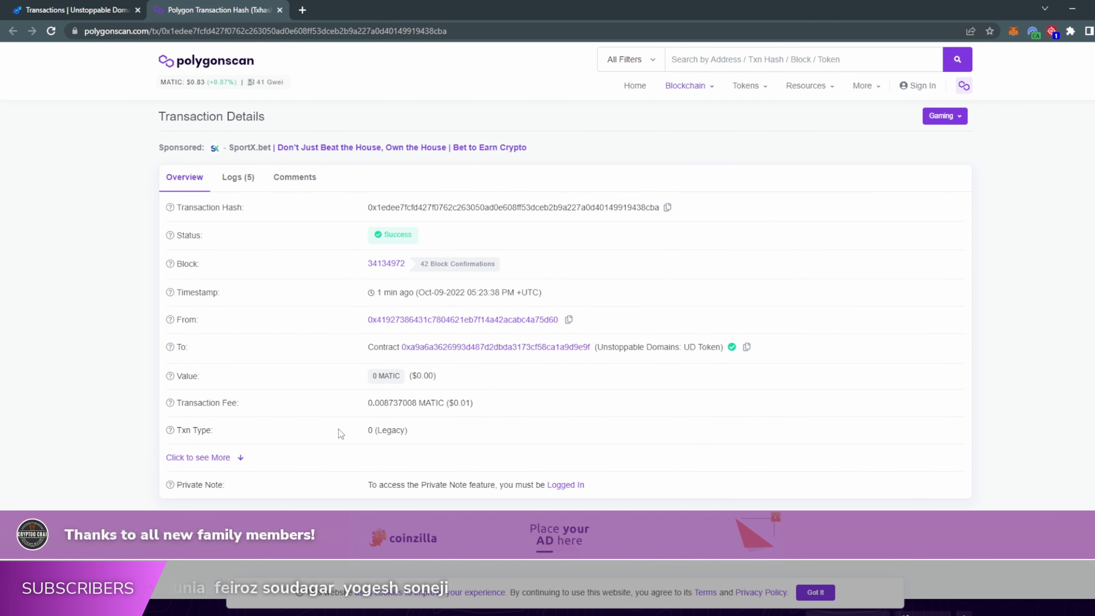
drag(366, 403, 478, 404)
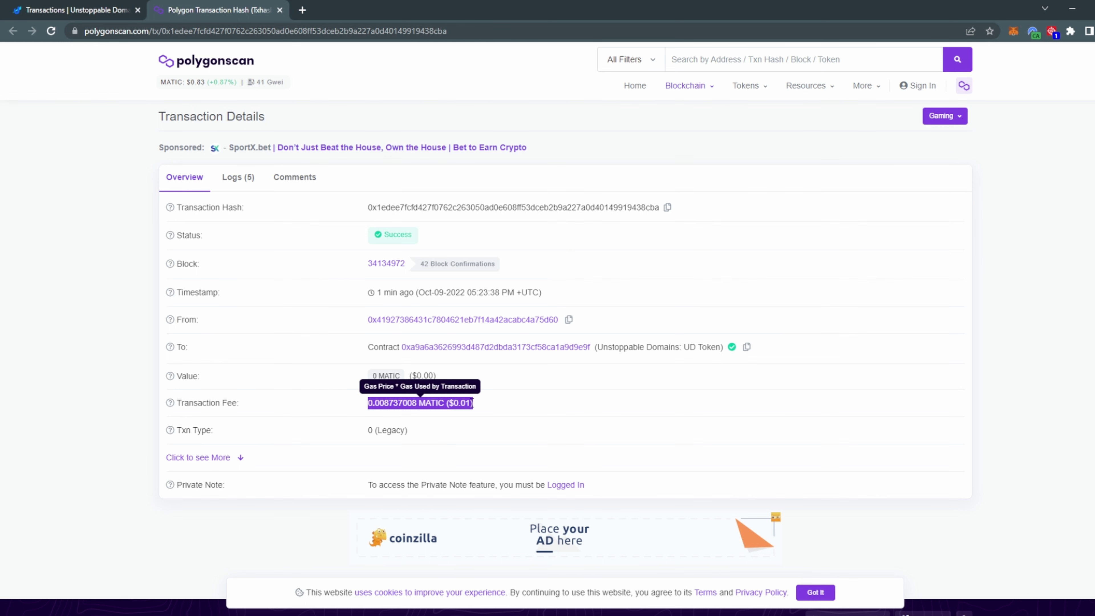
Return to the Unstoppable Domains transactions list and check the status of the Update Records transaction.
key(ctrl+shift+Tab)
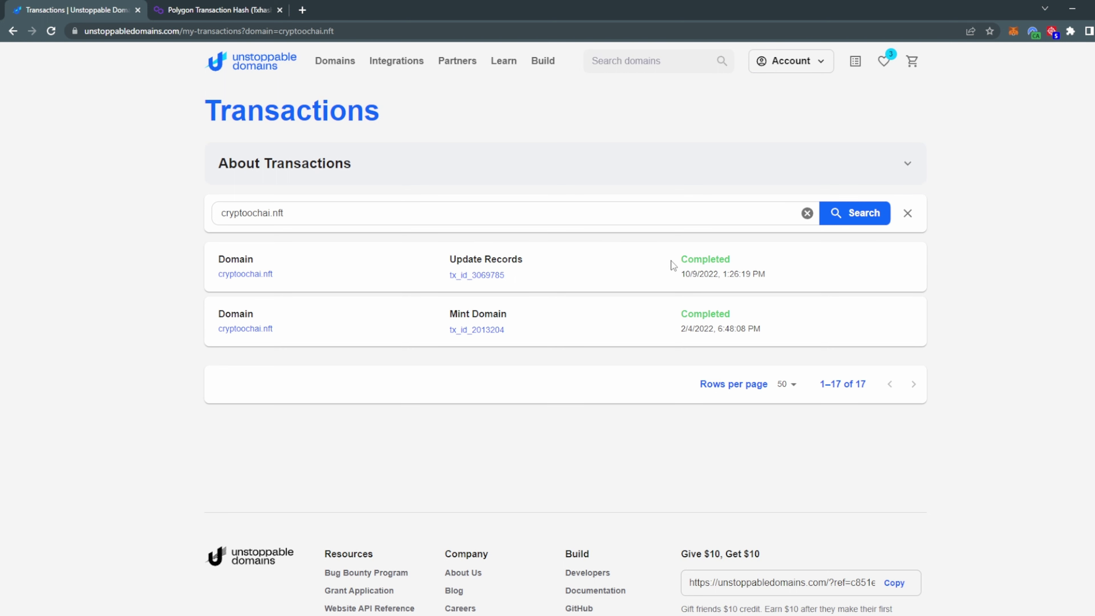
drag(450, 275, 730, 261)
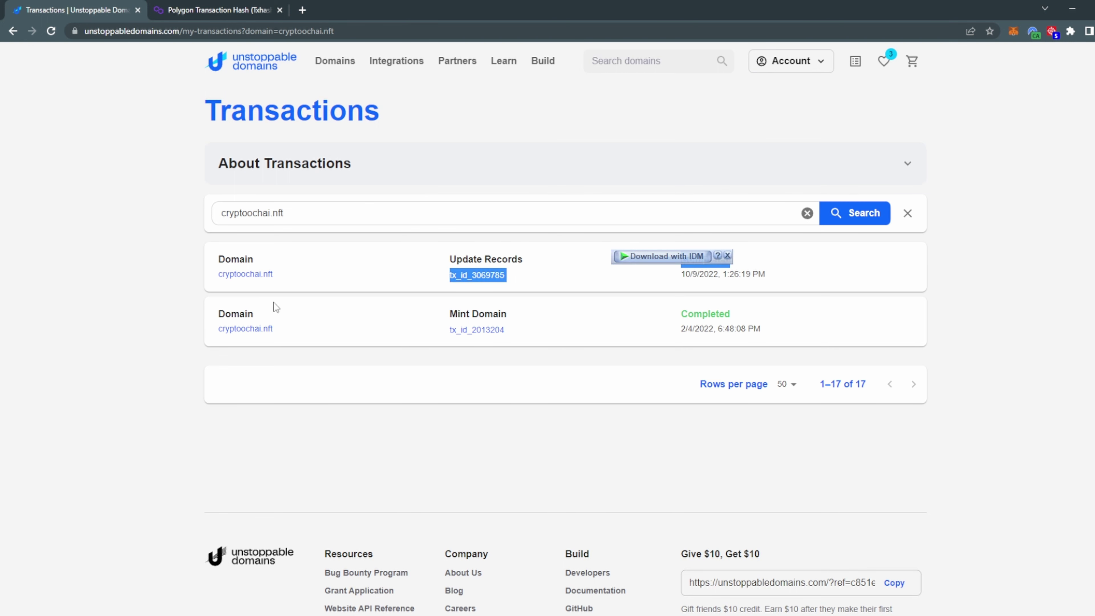
Open the management page of the cryptoochai.nft domain, copy the domain name and load it as an address in a new browser tab.
click(245, 276)
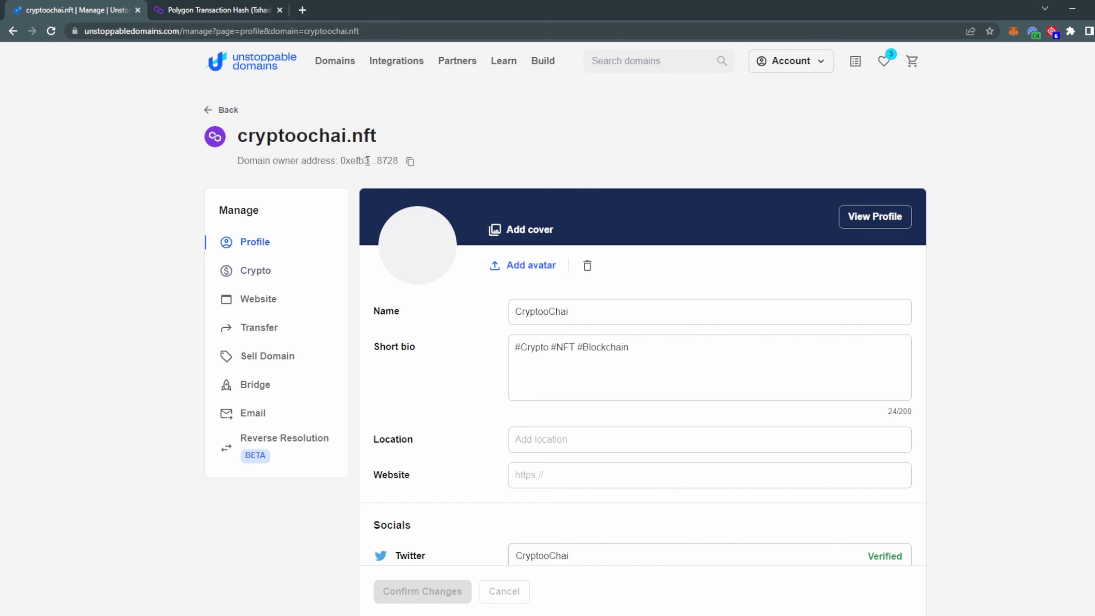
drag(378, 137, 240, 131)
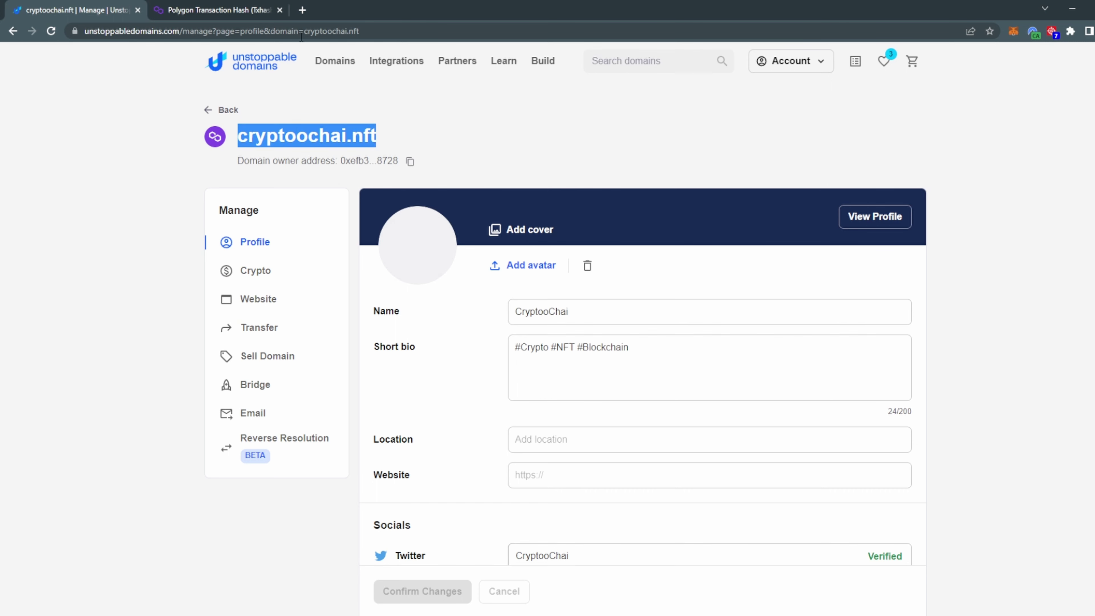
key(ctrl+c)
click(302, 10)
key(ctrl+v)
key(Return)
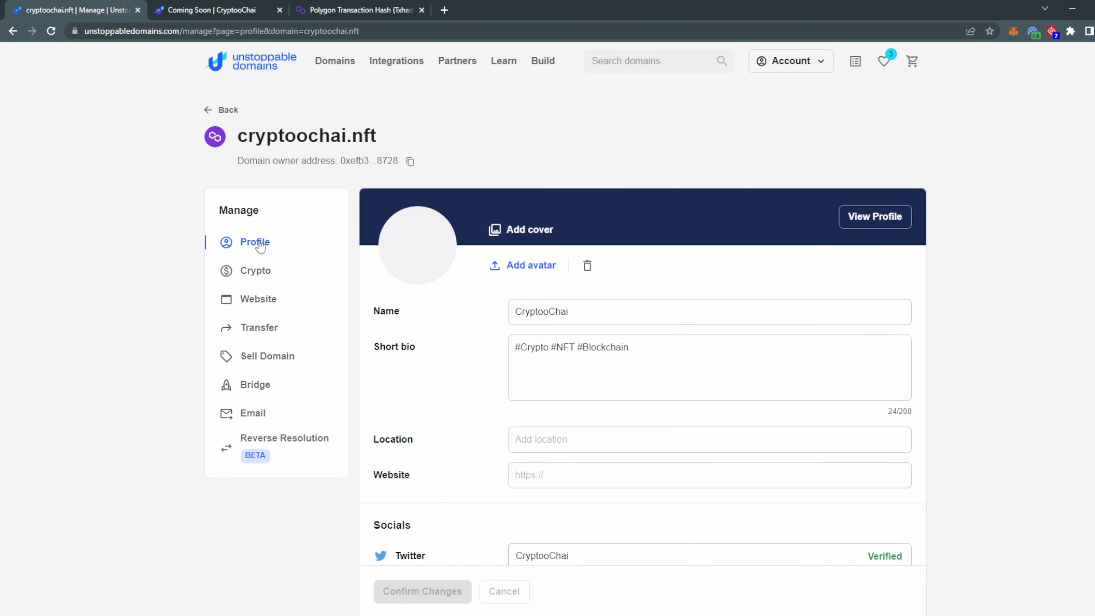
Open the website settings of cryptoochai.nft and copy the launched website's link and its IPFS hash.
click(271, 301)
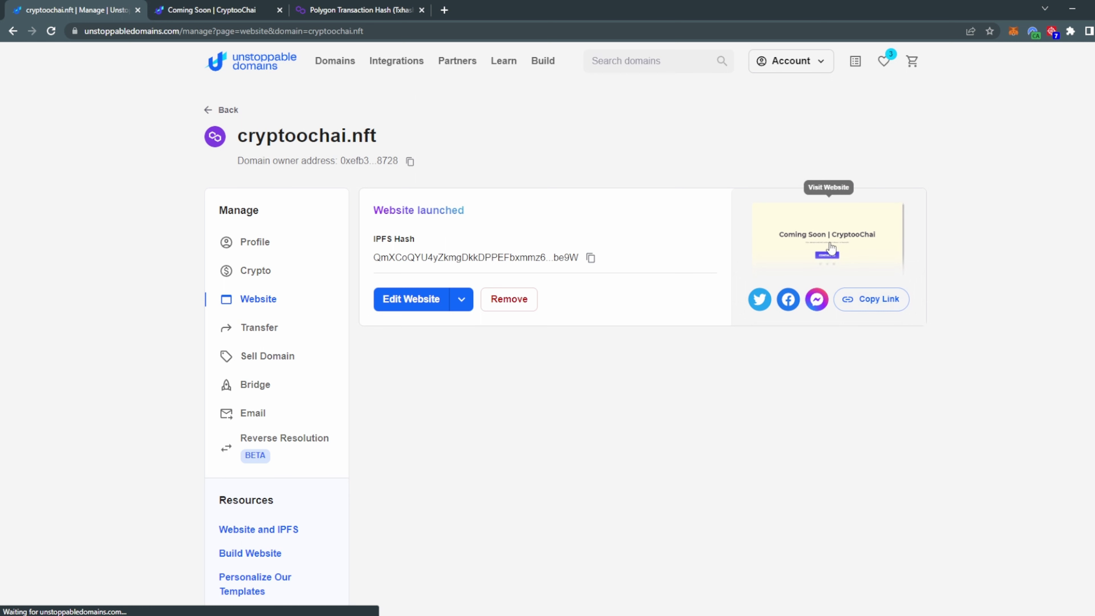
click(889, 304)
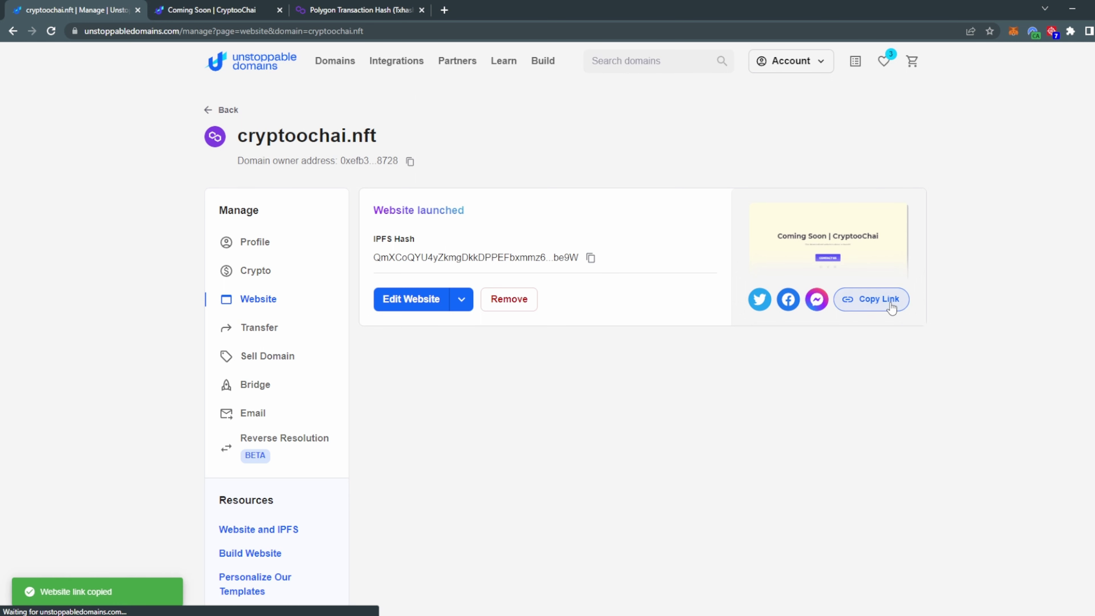
click(590, 258)
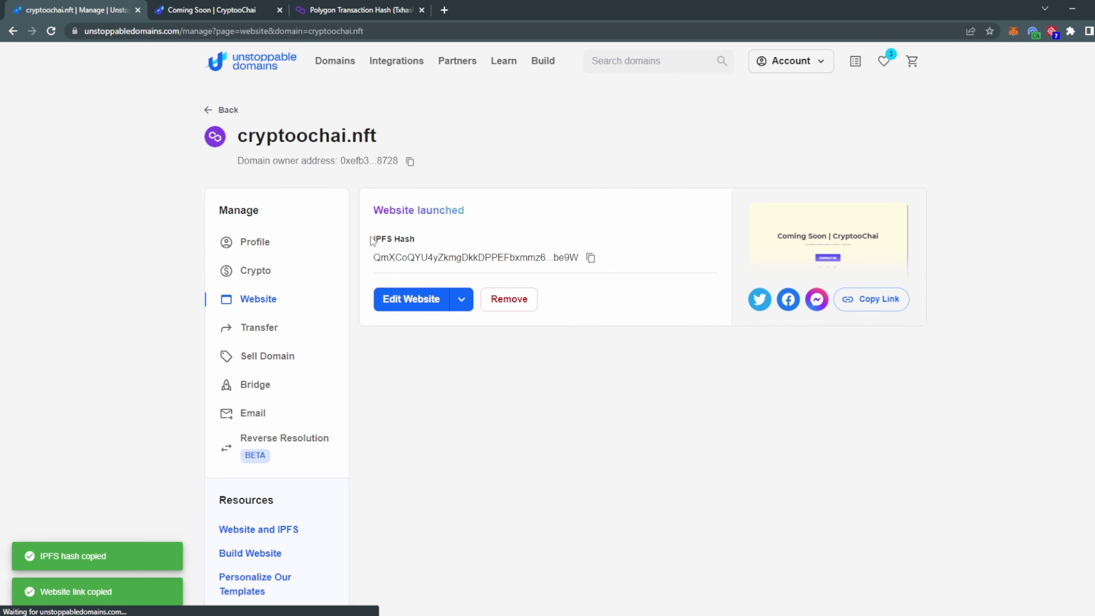
Visit the launched Coming Soon website, test its Twitter link and check the follower count on the linked profile.
click(843, 262)
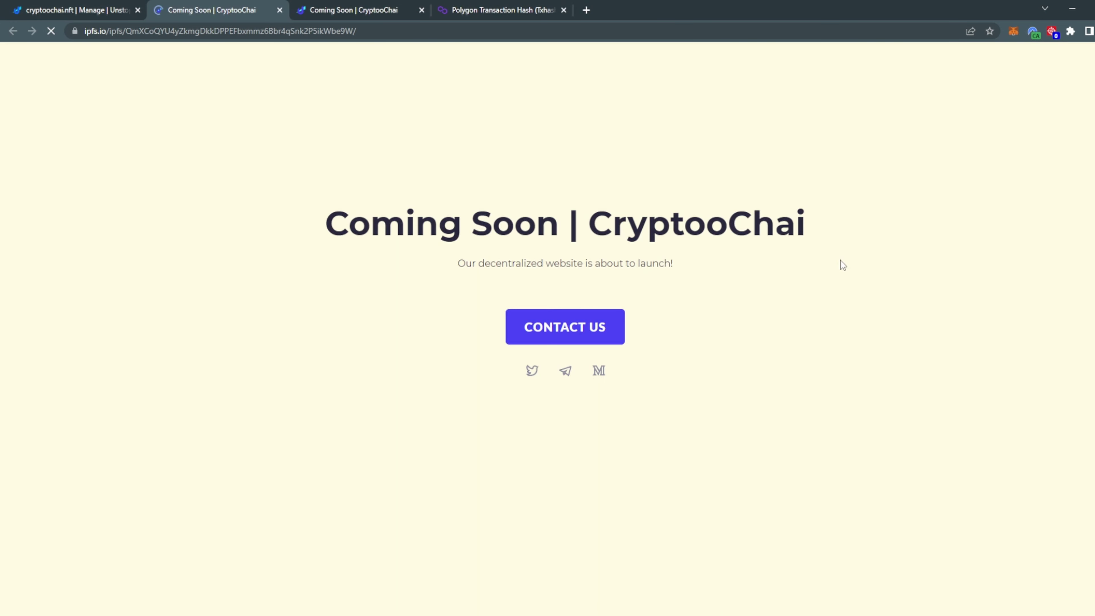
drag(855, 246, 753, 360)
click(748, 362)
click(532, 372)
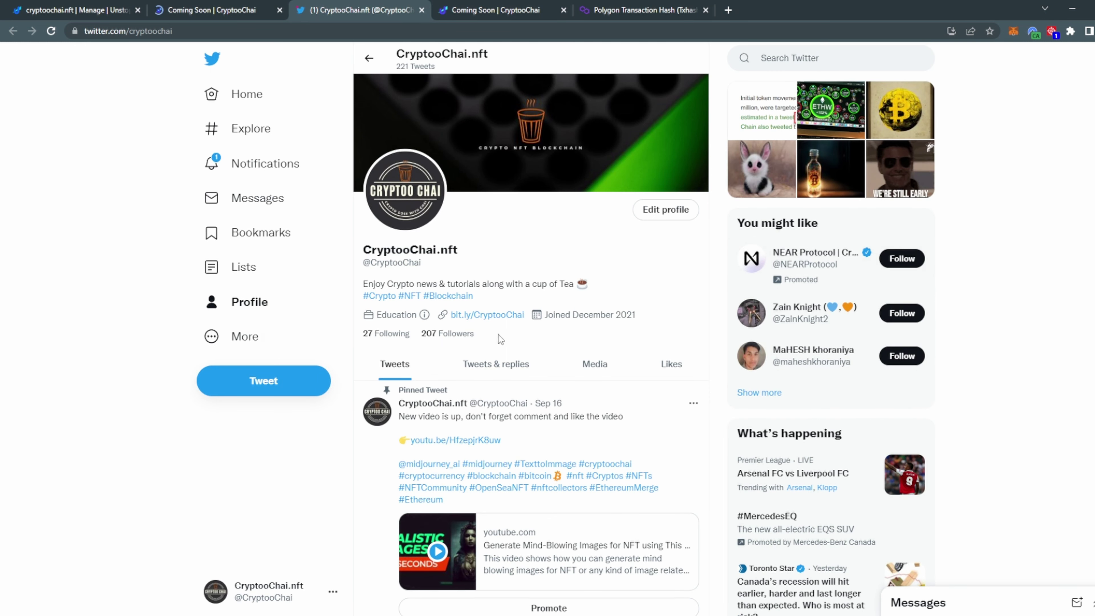
drag(498, 335, 421, 335)
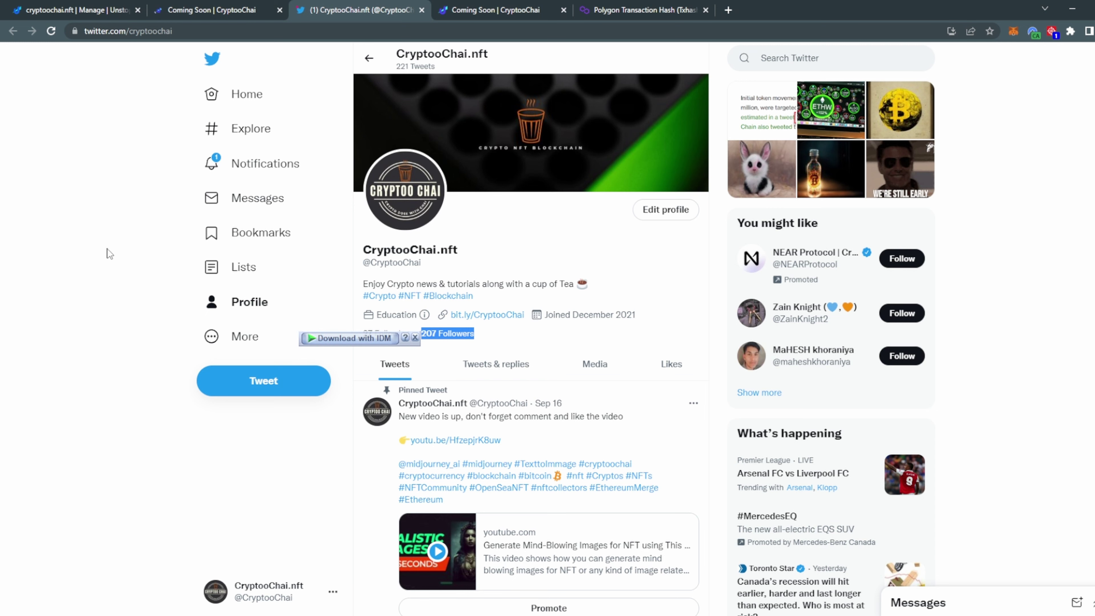
Return to the domain's website settings and start another template with the For Sale page type.
click(51, 11)
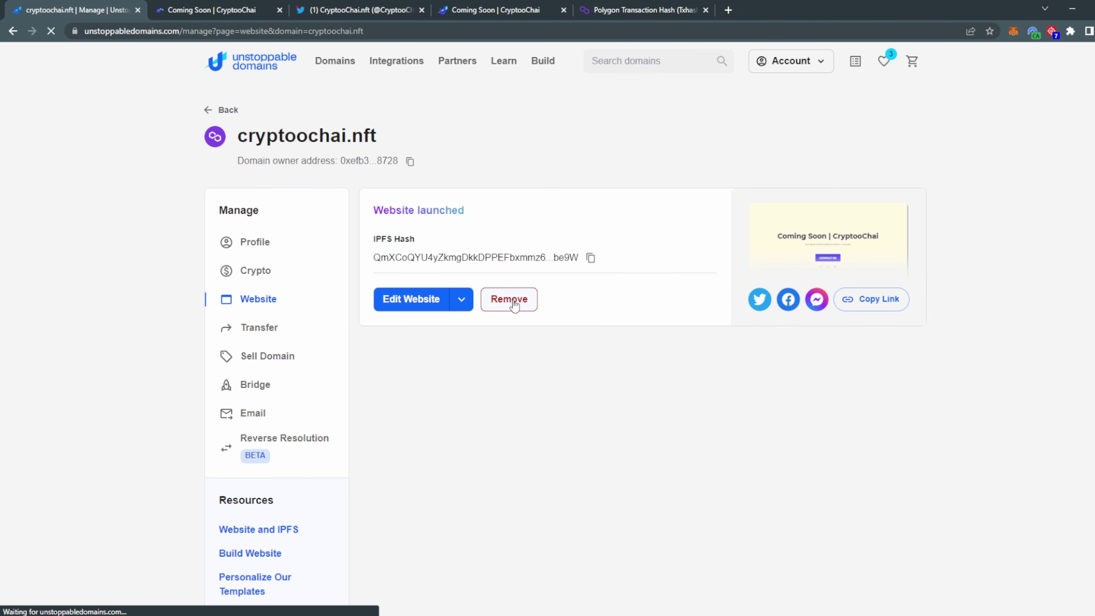
click(462, 299)
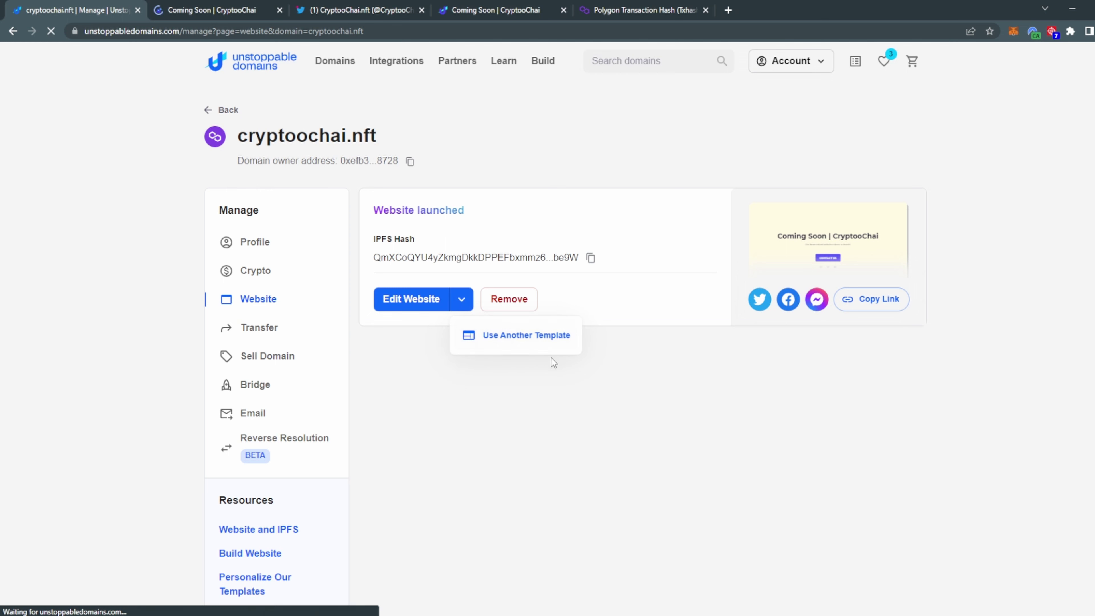
click(534, 340)
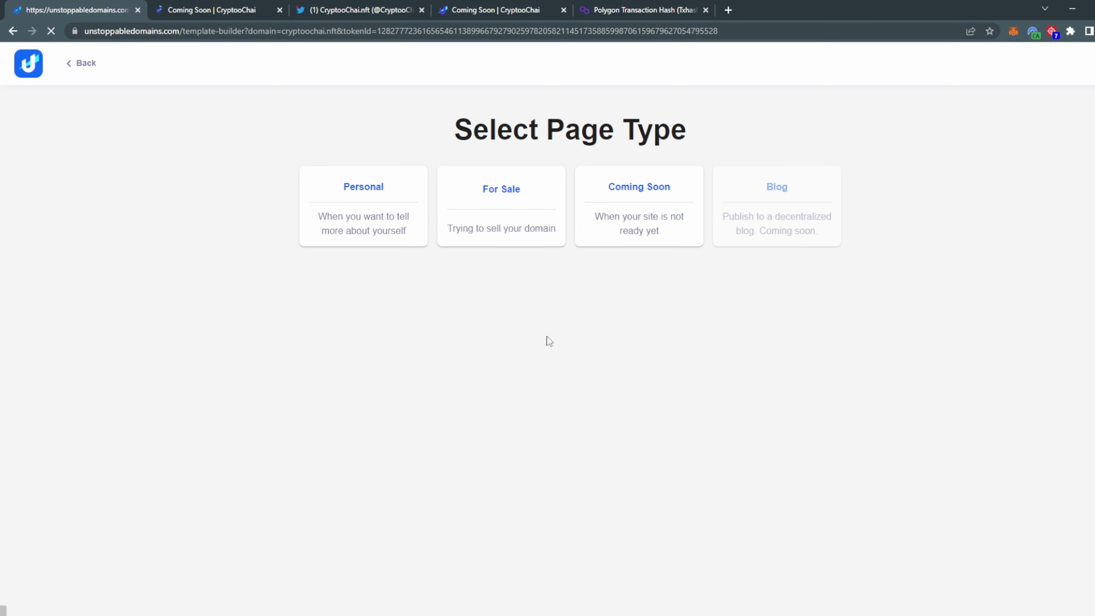
click(497, 208)
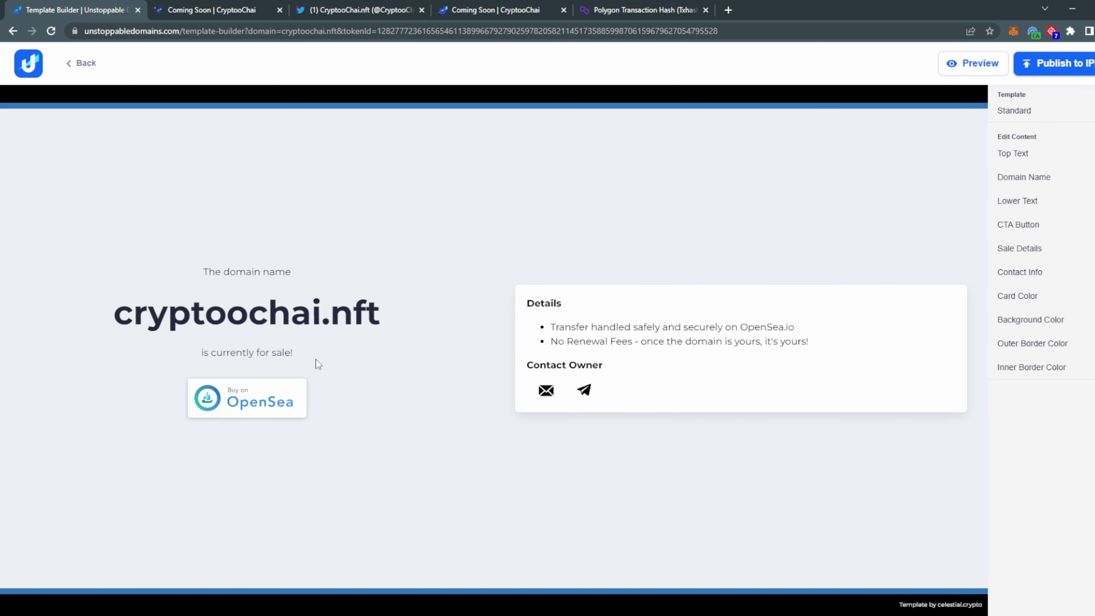
Test the template's Buy on OpenSea link, check the domain name on the OpenSea item page and return to the template builder.
click(256, 408)
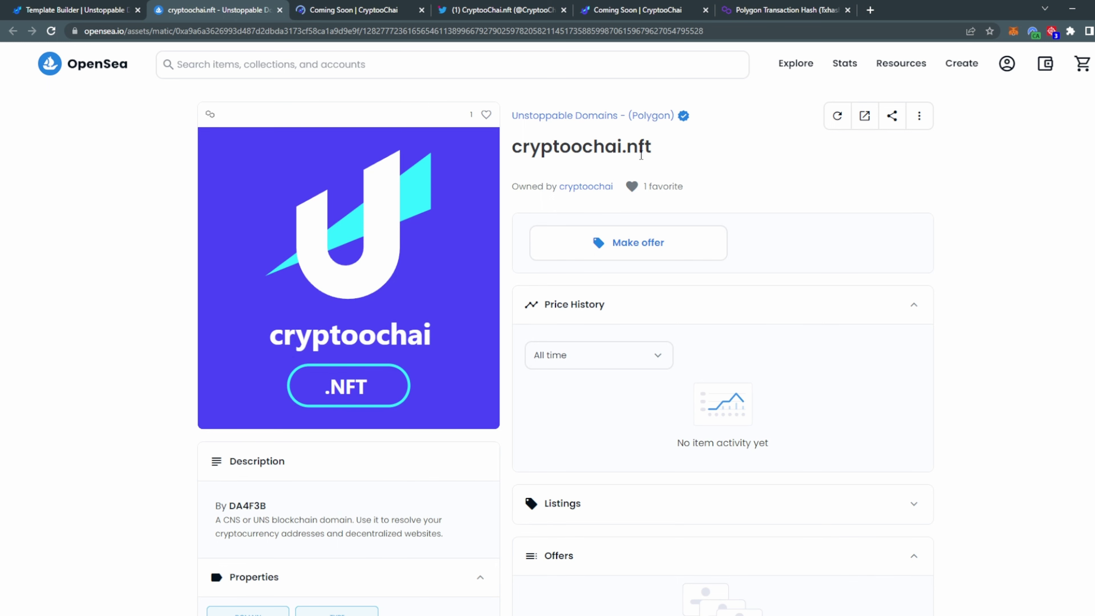
drag(641, 155, 512, 149)
key(ctrl+shift+Tab)
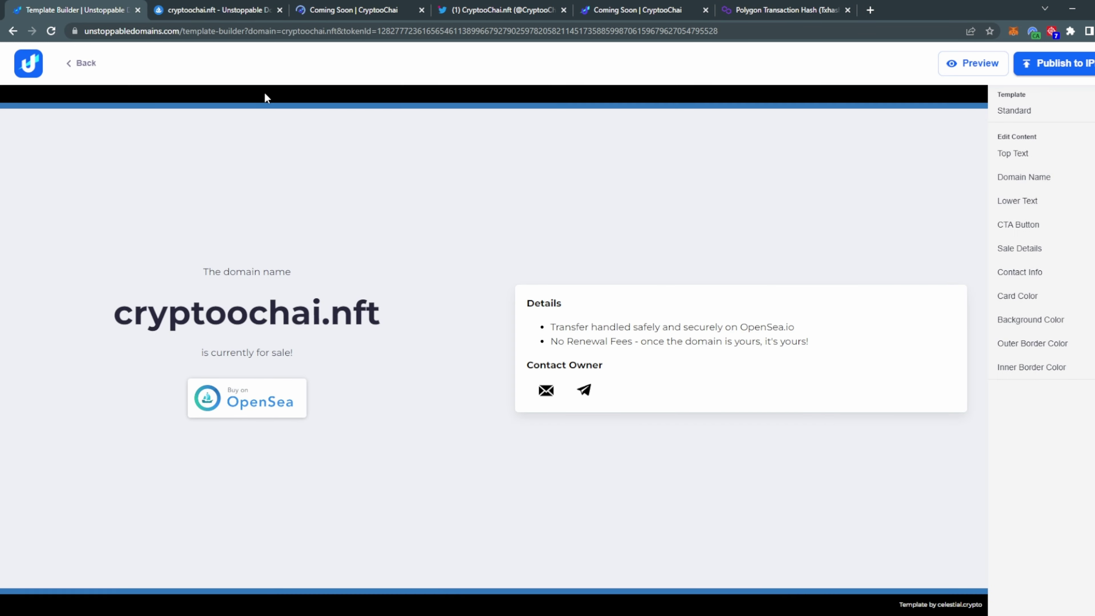